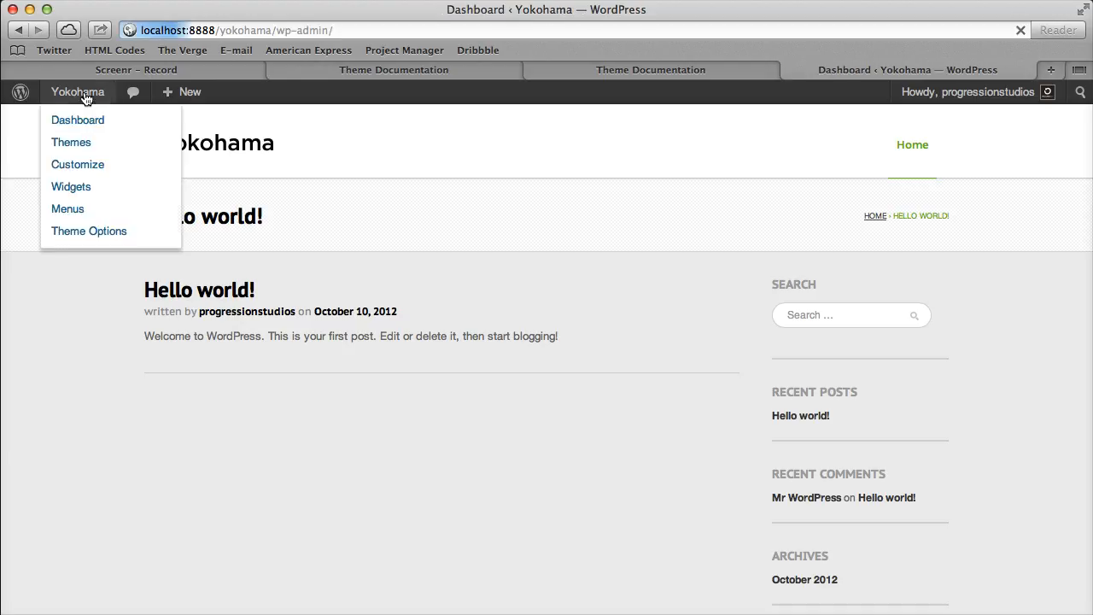
Create a new page titled "Short Code Examples" and publish it.
left_click(106, 271)
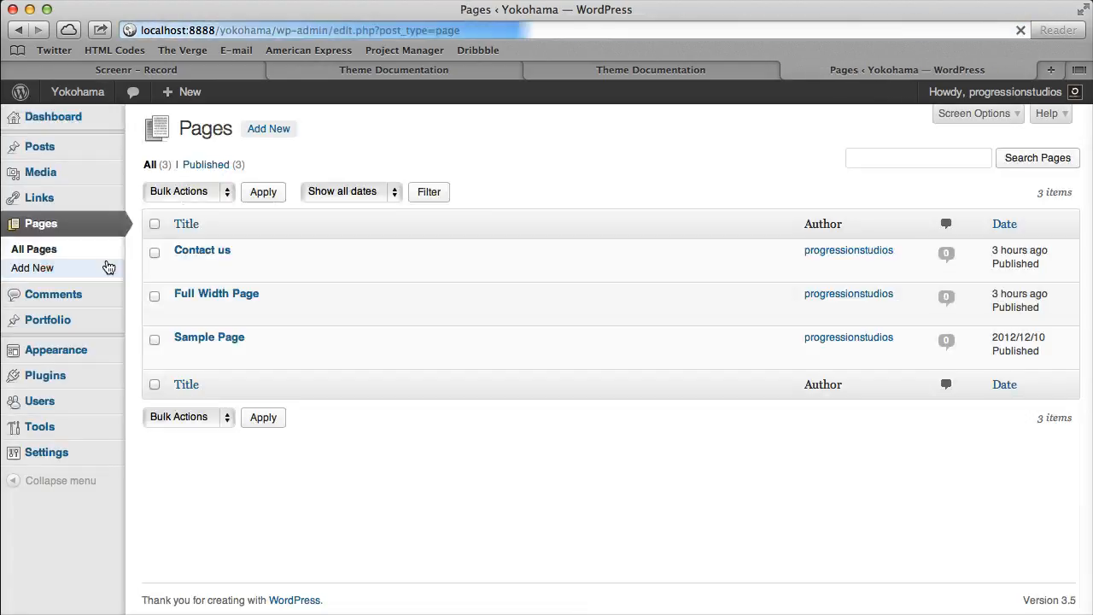
left_click(108, 268)
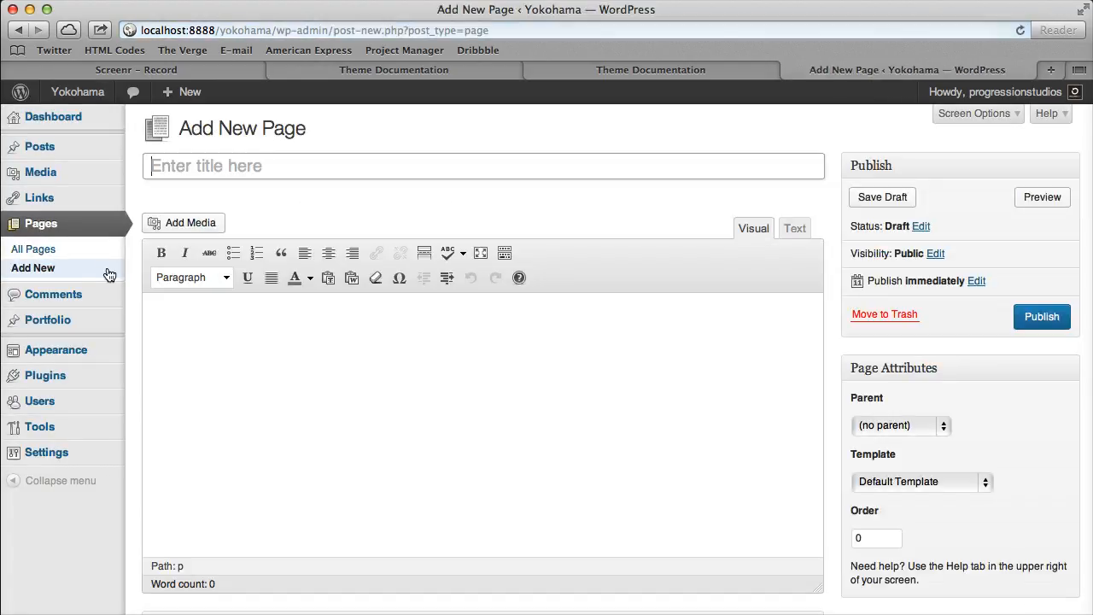
left_click(221, 172)
type("Short Codes Examples")
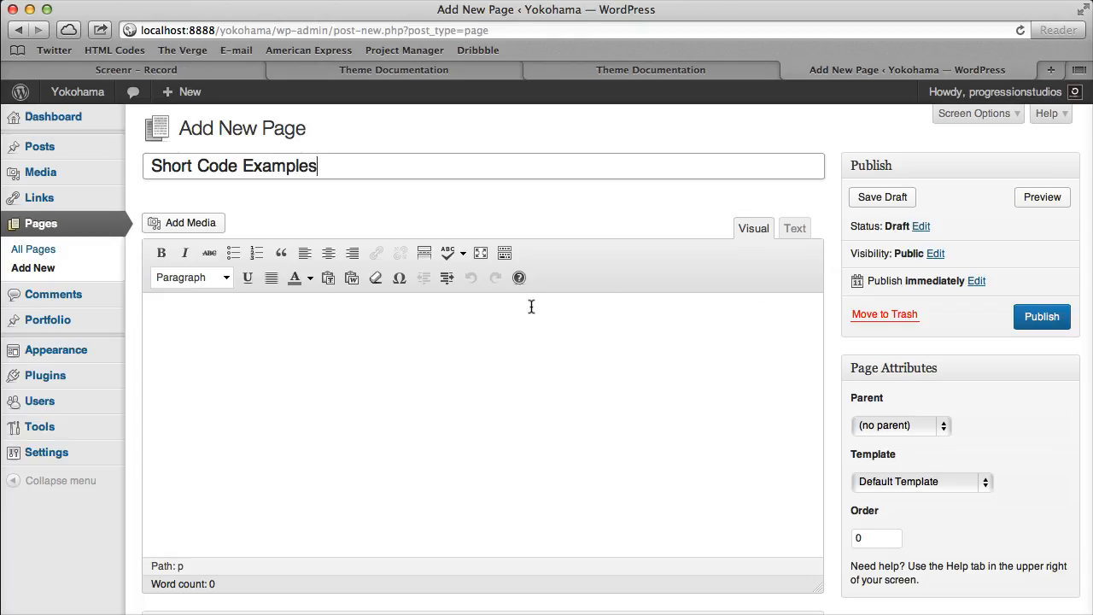
left_click(1068, 316)
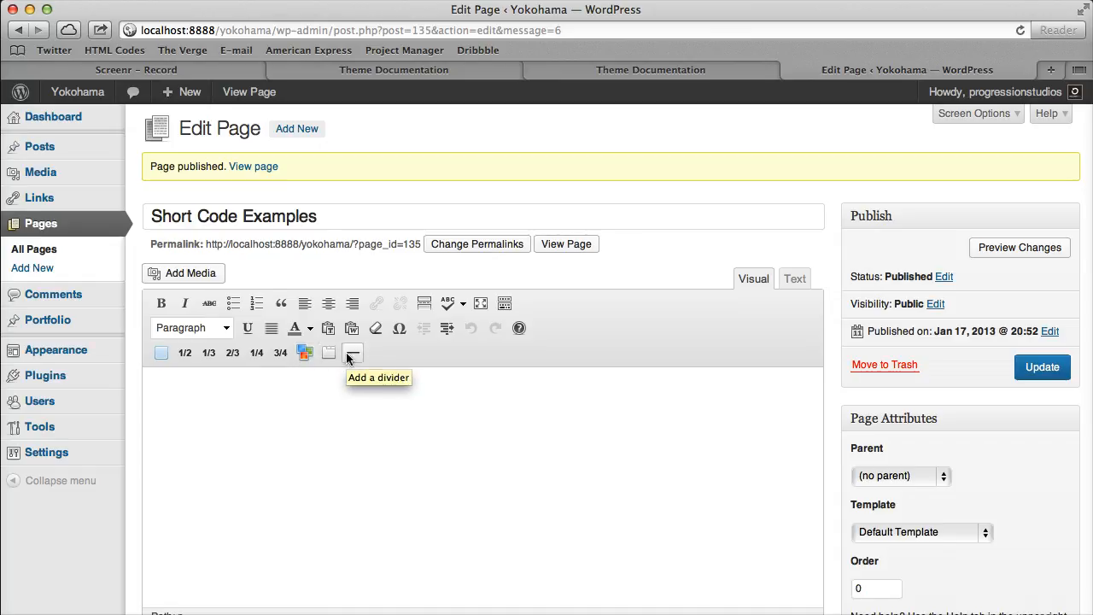
left_click(352, 403)
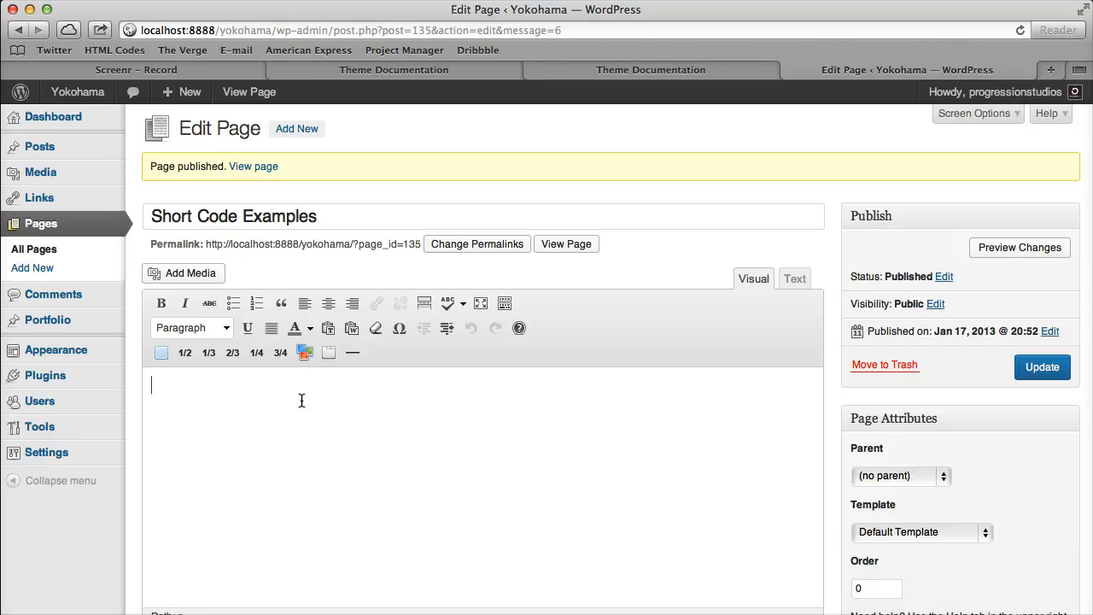
left_click(160, 353)
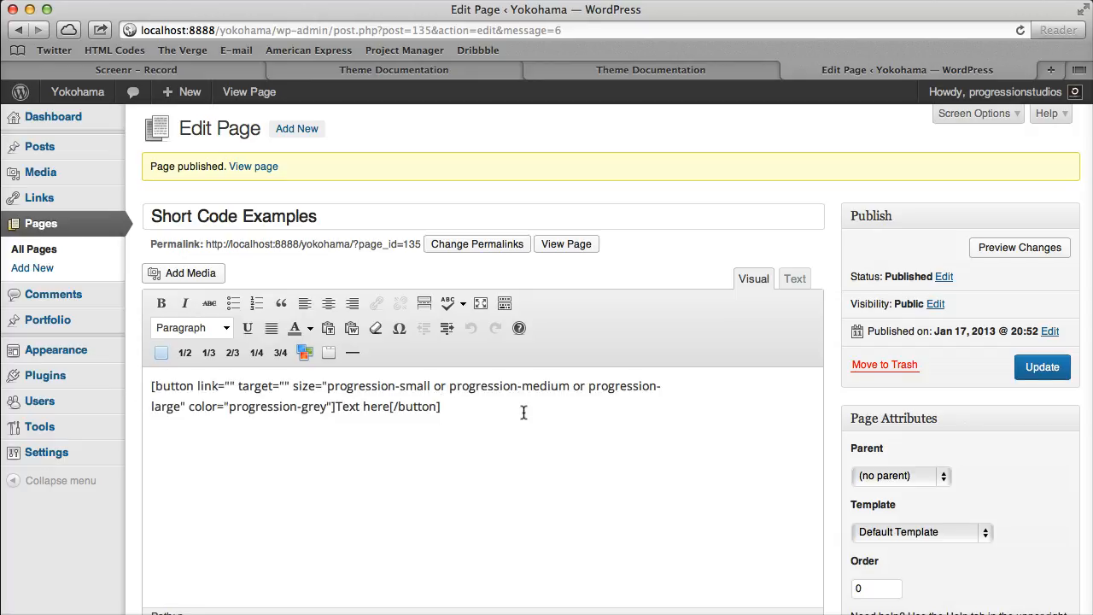
scroll(664, 420, "down", 1)
scroll(663, 420, "down", 1)
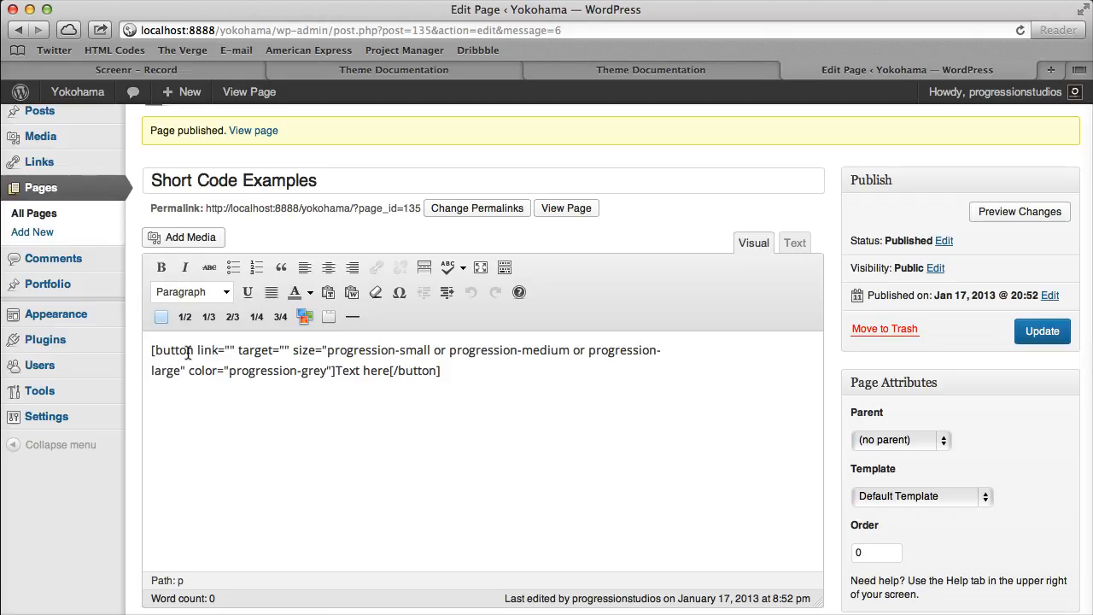
left_click_drag(197, 350, 231, 349)
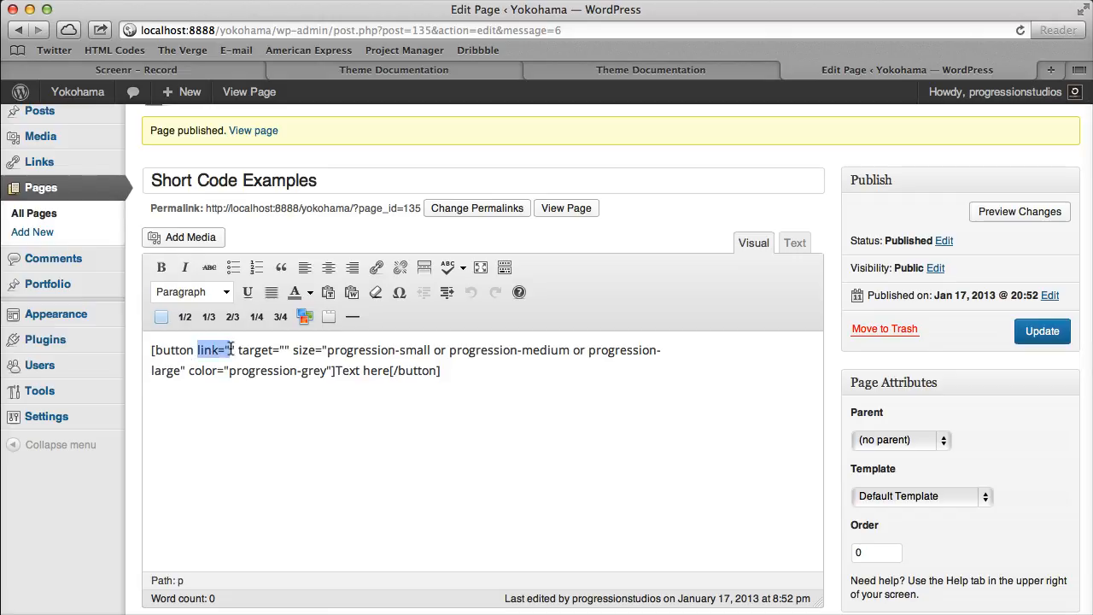
left_click(231, 349)
type("http")
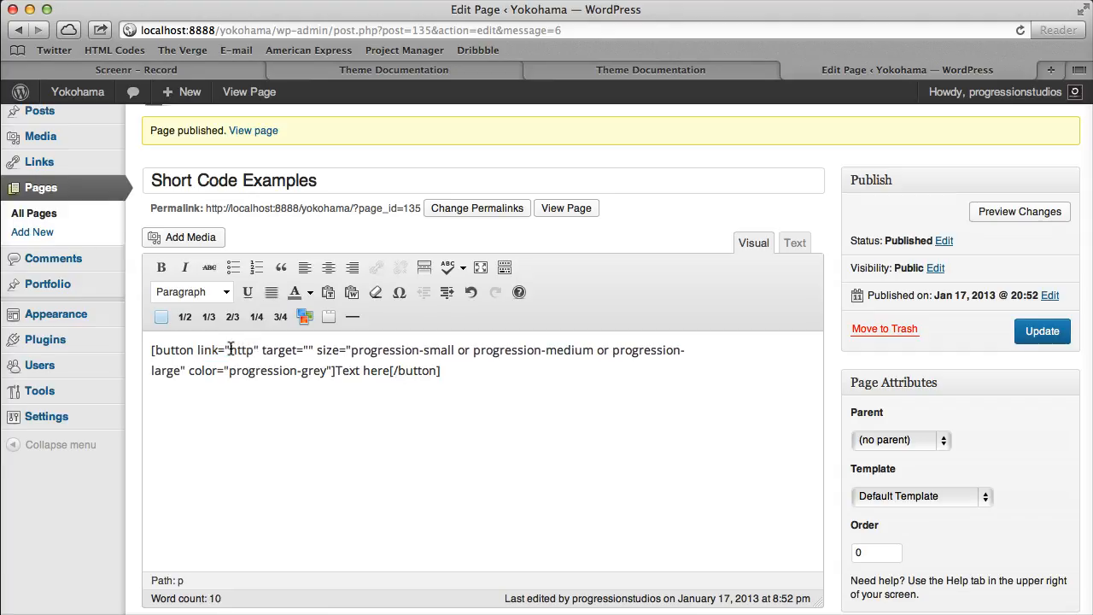
type("://google.com")
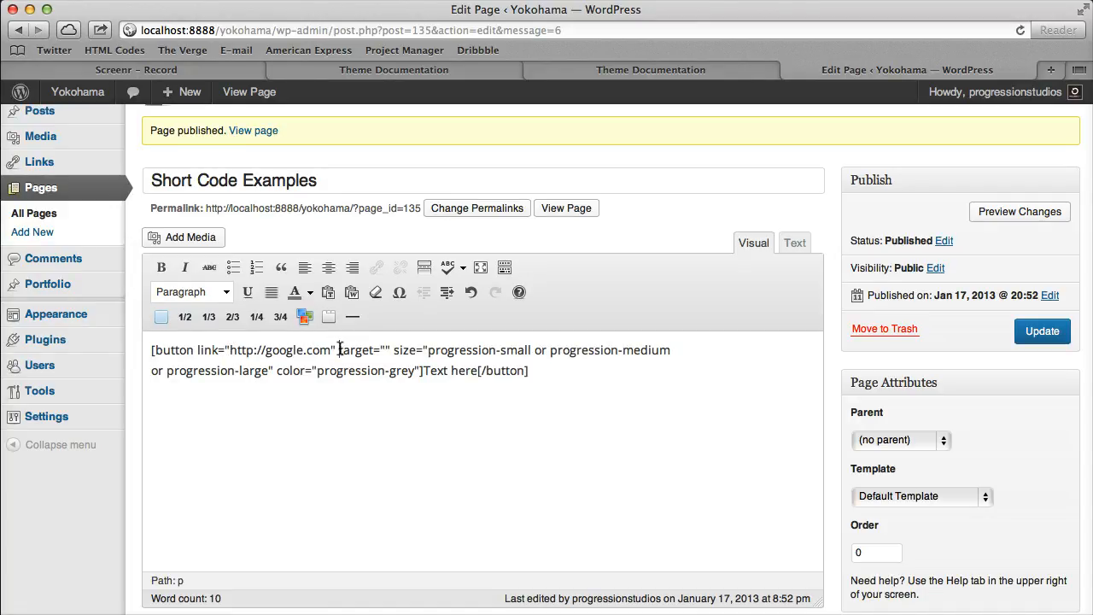
Reduce the button shortcode's size options to progression-medium only.
left_click_drag(339, 349, 390, 350)
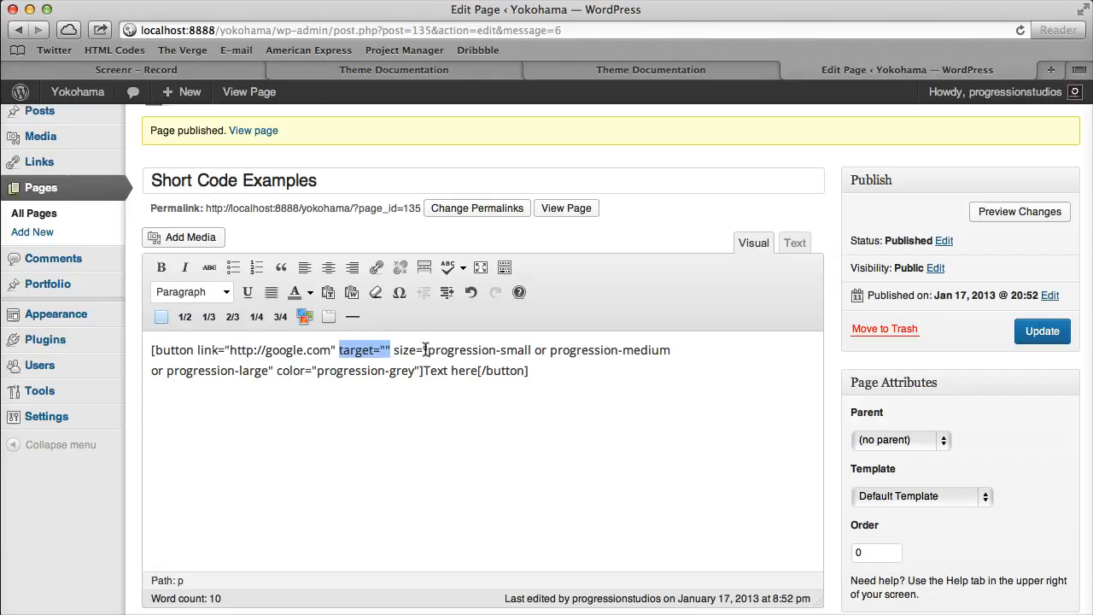
left_click_drag(427, 350, 553, 353)
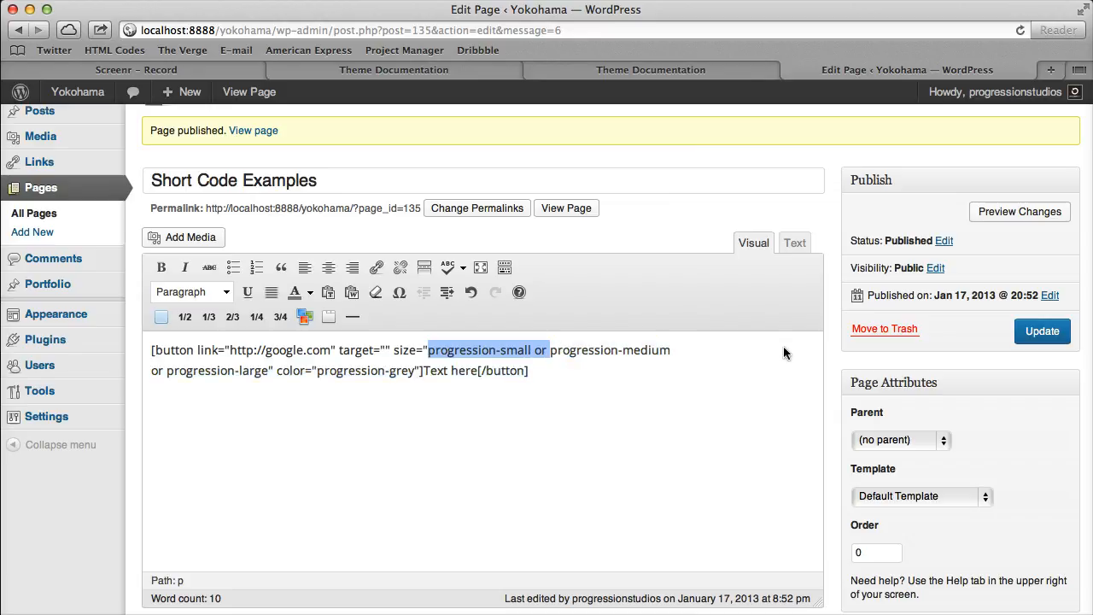
key("BackSpace")
left_click(550, 351)
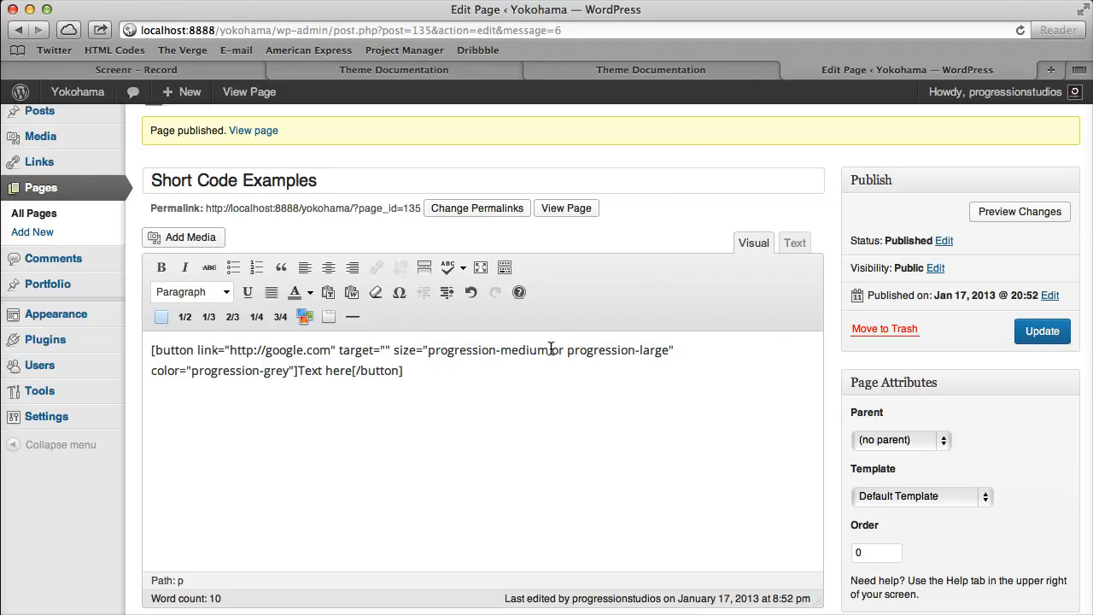
left_click_drag(555, 351, 666, 349)
key("BackSpace")
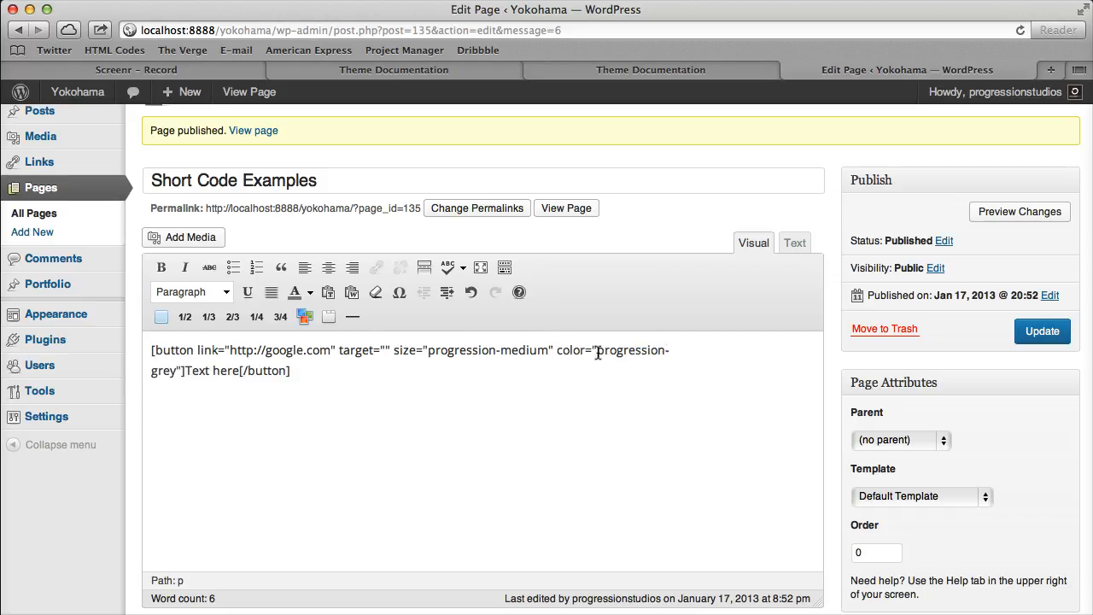
Check the button shortcode's label text, then review the button sizes and colour options in the theme documentation's shortcodes section.
double_click(190, 372)
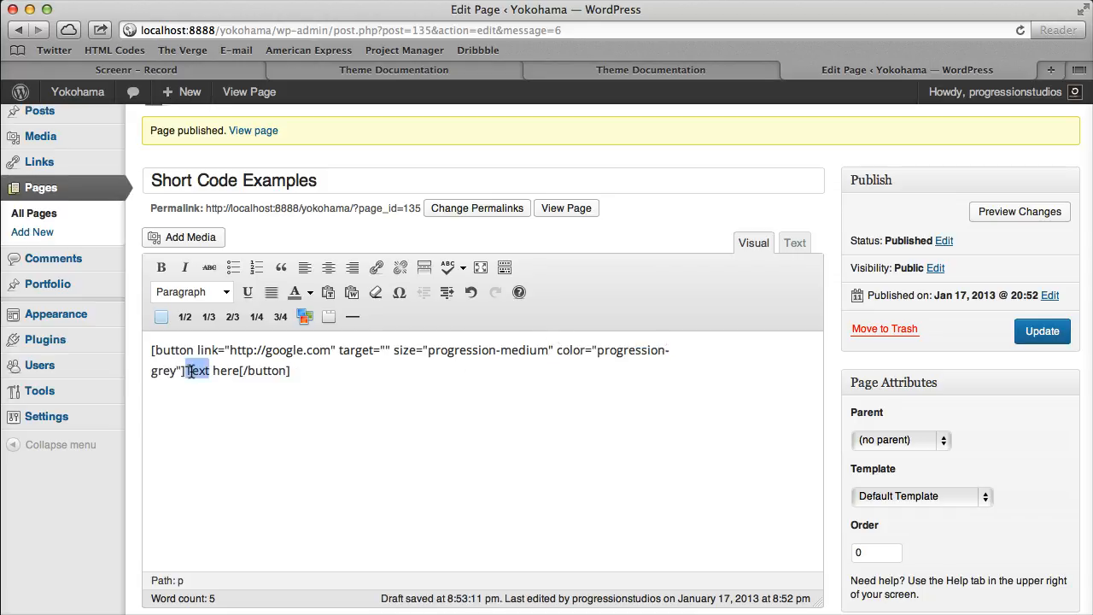
left_click_drag(190, 372, 239, 372)
left_click(367, 378)
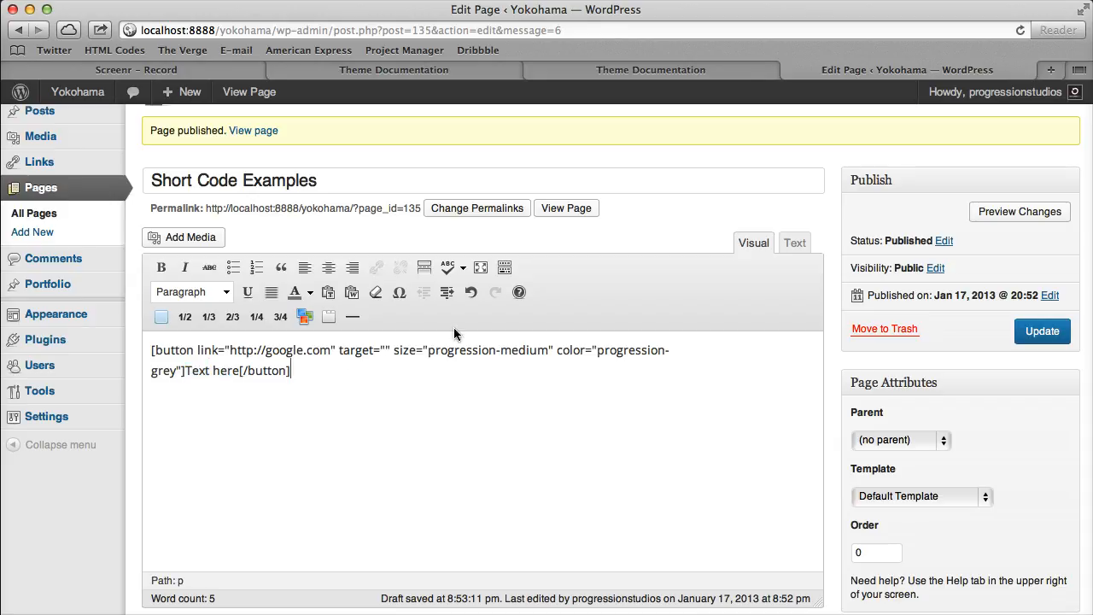
left_click(479, 72)
scroll(406, 291, "up", 5)
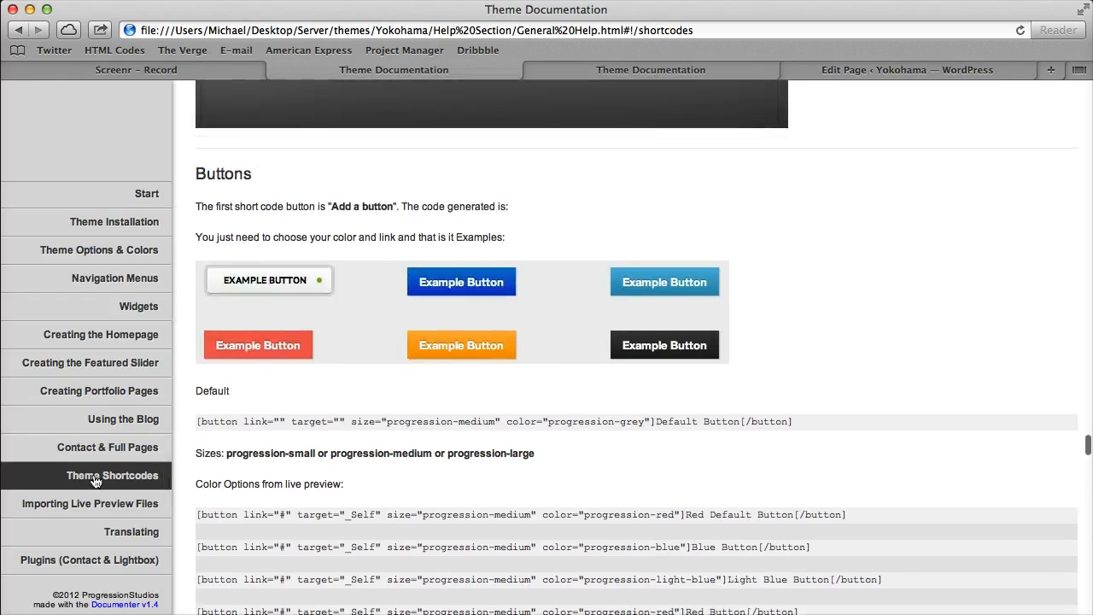
scroll(375, 423, "down", 4)
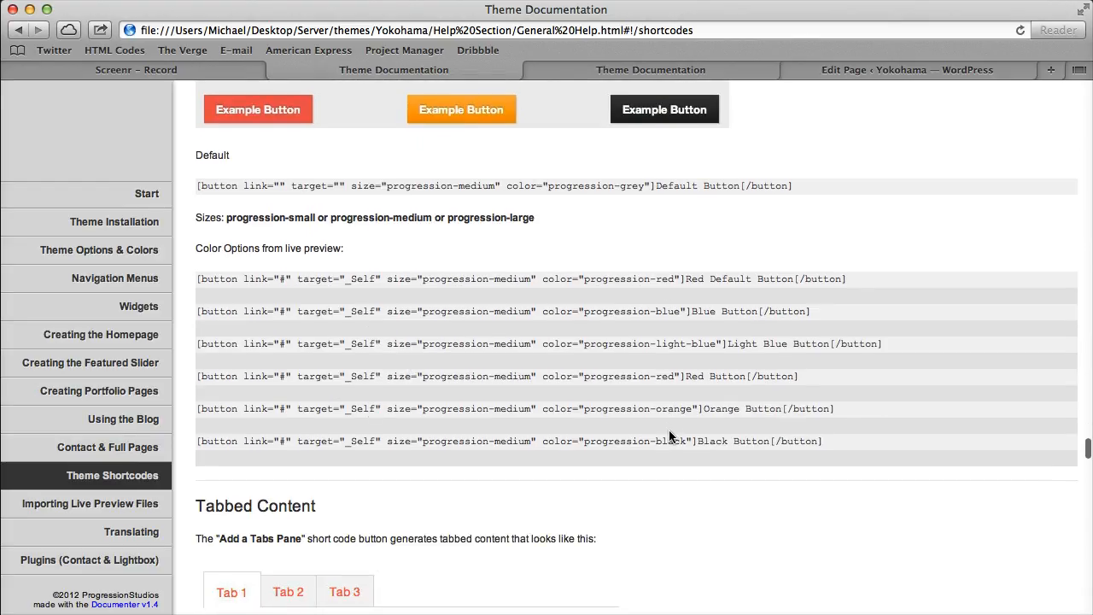
scroll(671, 431, "up", 3)
scroll(672, 350, "down", 4)
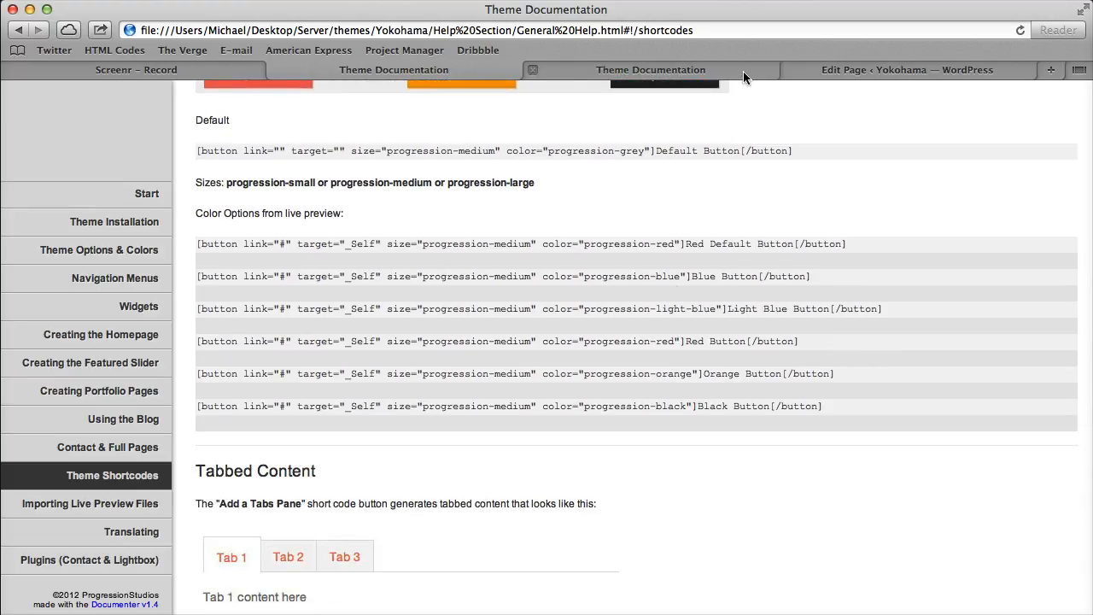
left_click(864, 70)
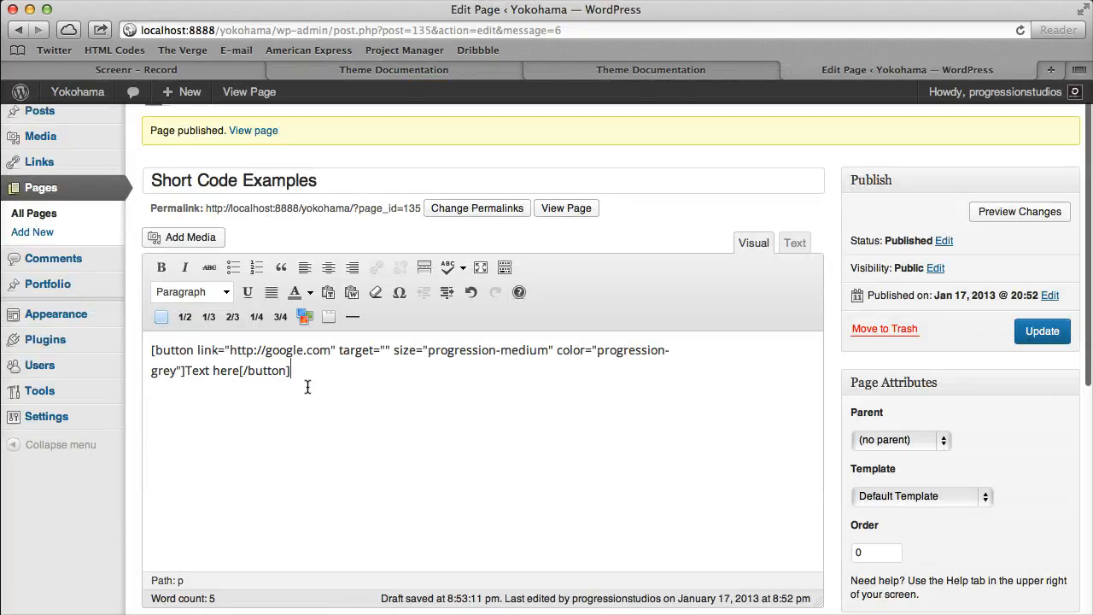
Replace the button shortcode's placeholder text with "Learn More" and update the page.
double_click(198, 371)
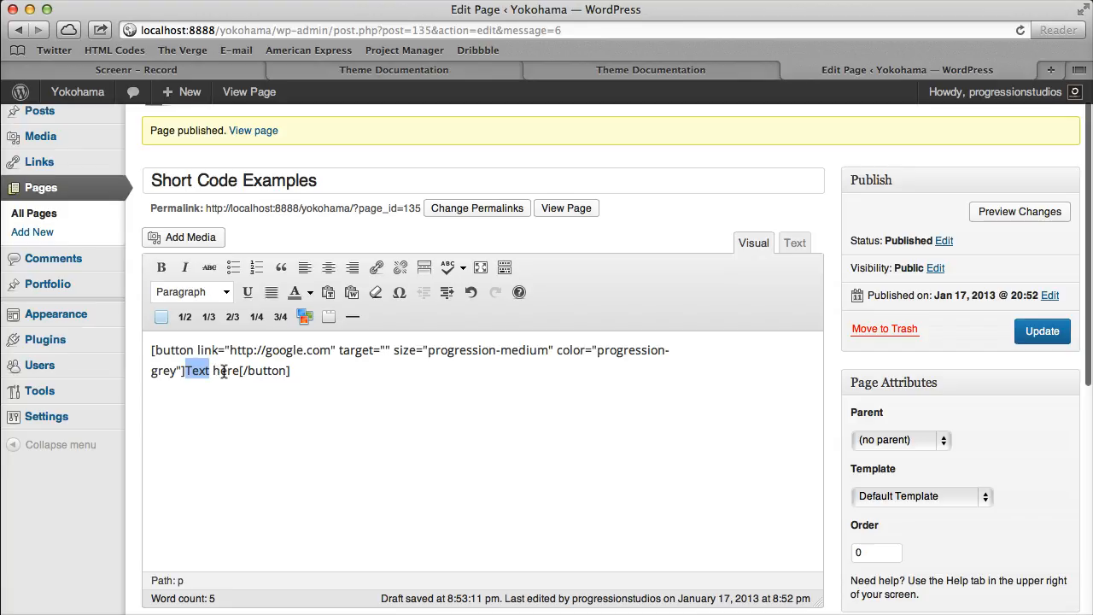
left_click(223, 371, "shift")
type("Learn More")
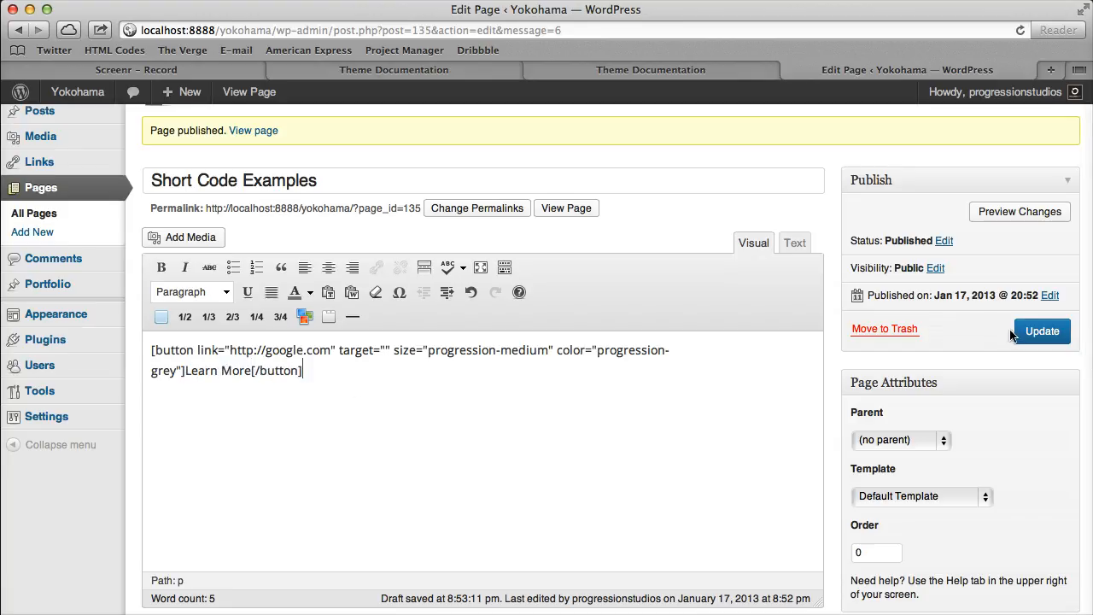
left_click(1040, 332)
View the published page in a separate tab, test the Learn More button's link, and return to the page.
right_click(570, 244)
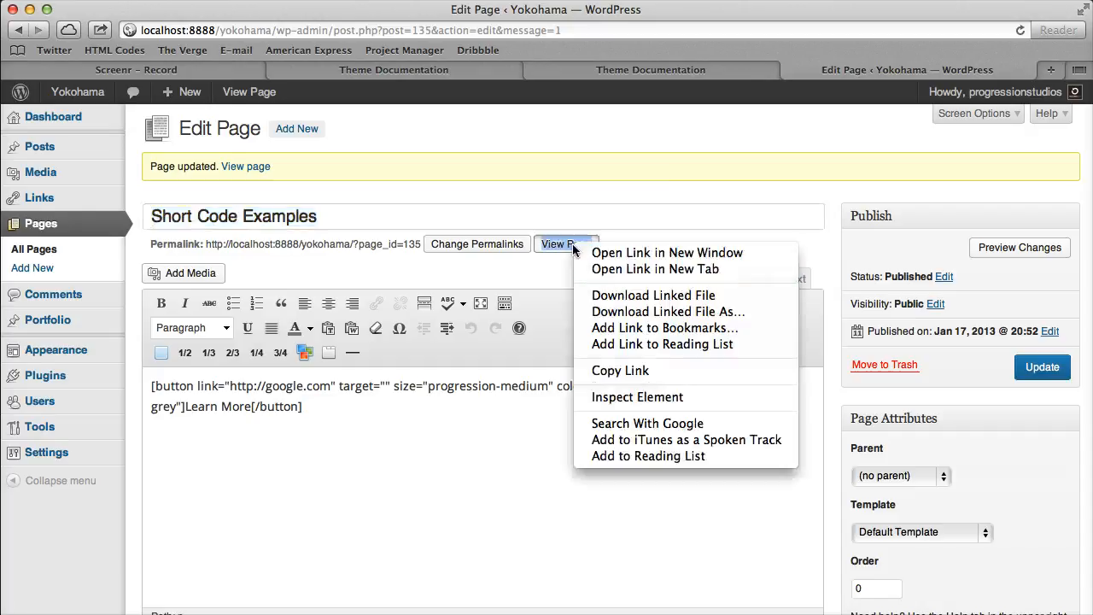
left_click(615, 262)
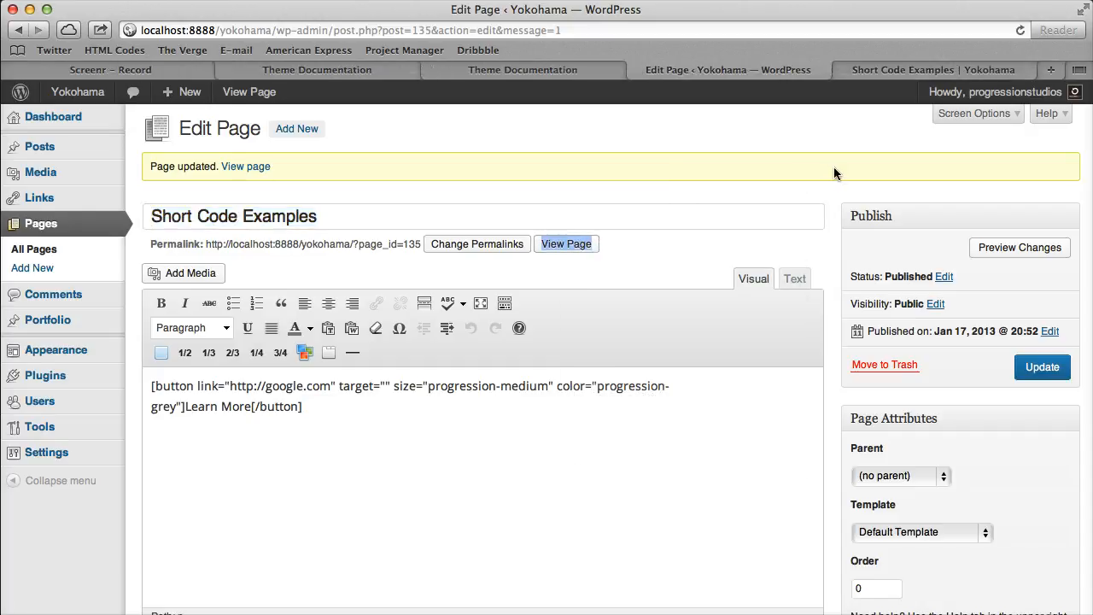
left_click(928, 70)
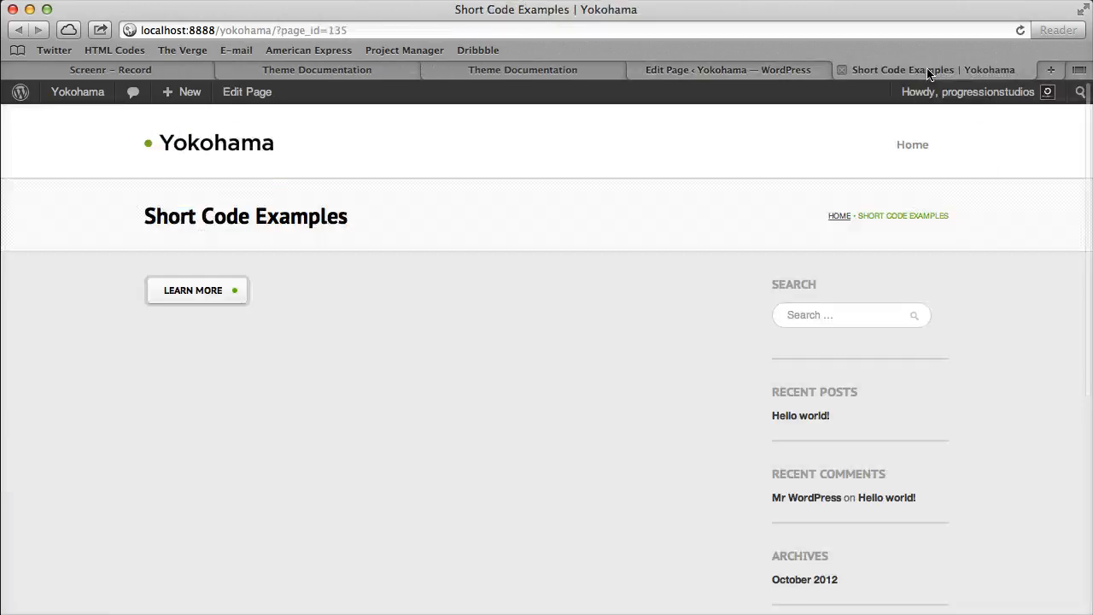
left_click(202, 297)
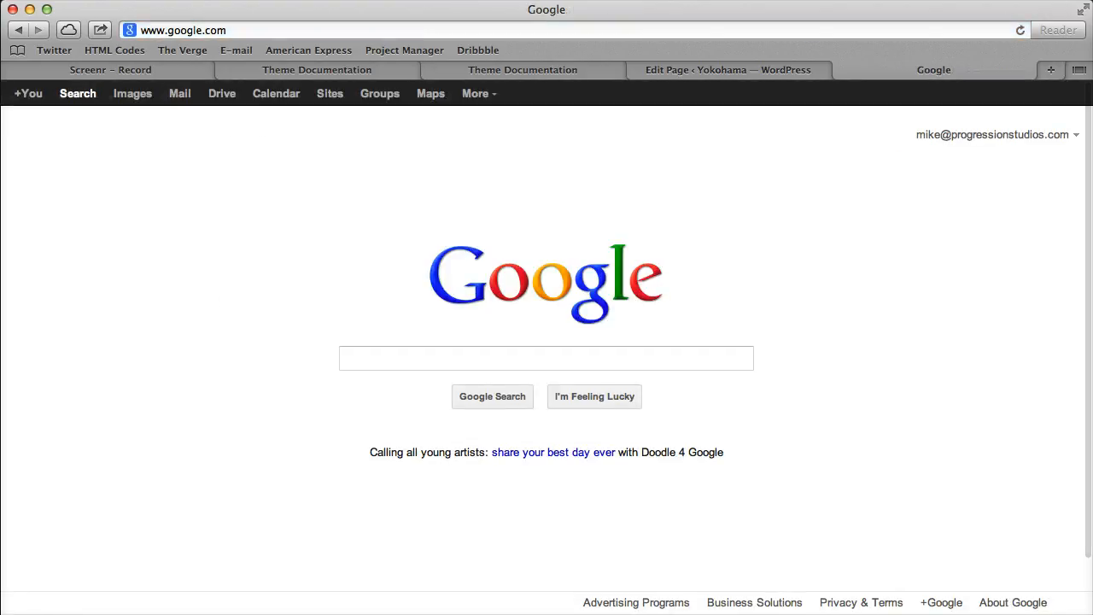
left_click(19, 31)
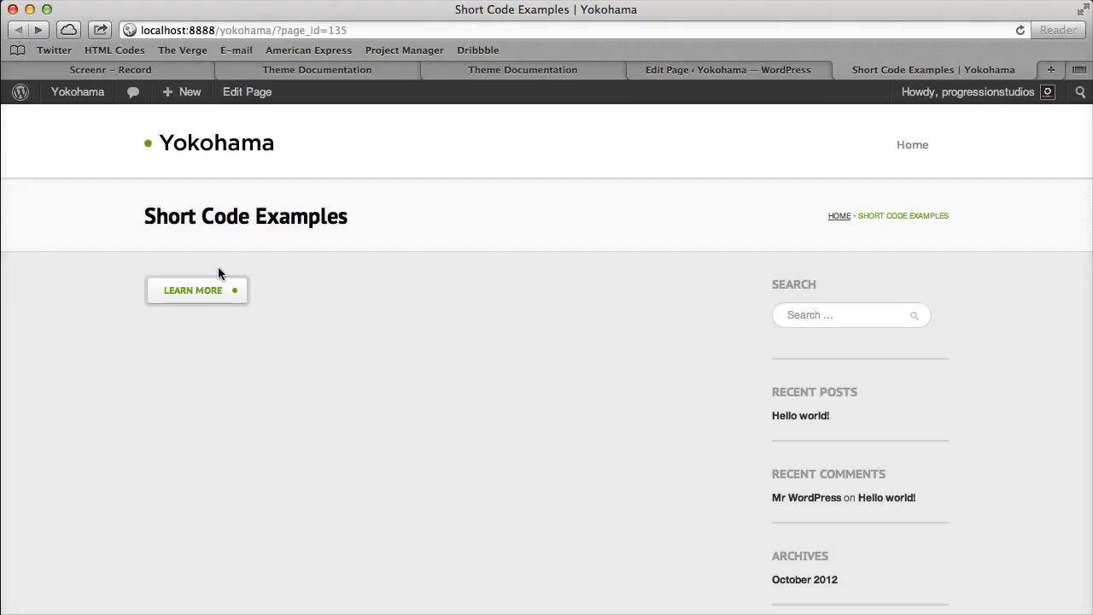
Delete the whole button shortcode from the page content in the editor.
left_click(706, 72)
left_click_drag(359, 456, 127, 373)
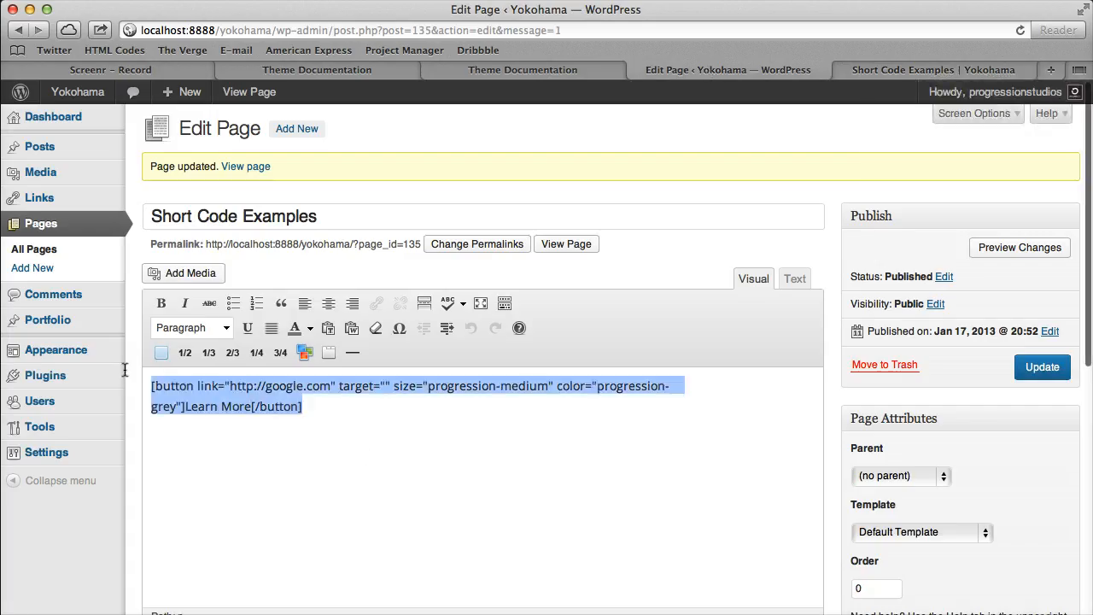
mouse_move(118, 369)
key("BackSpace")
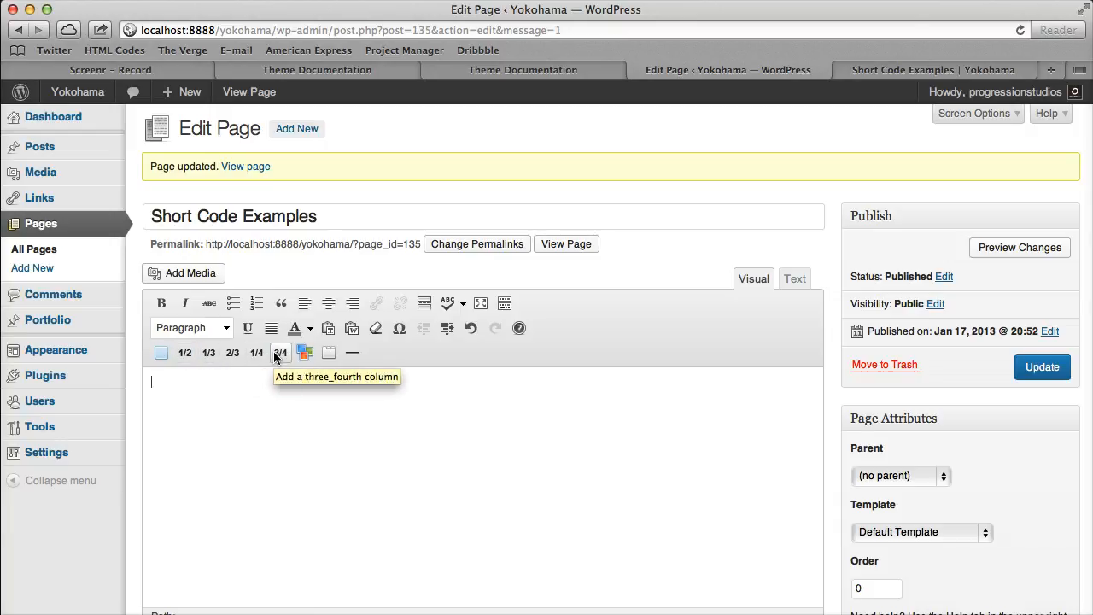
Insert a one-half column shortcode and replace its placeholder content with "1/2 Column".
left_click(185, 354)
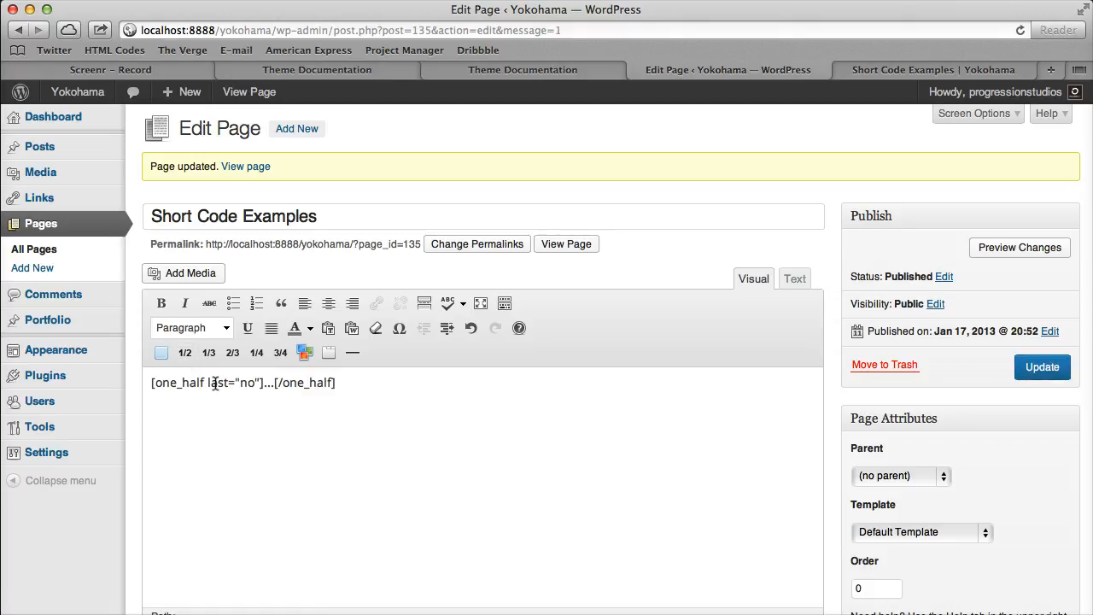
double_click(267, 382)
type("1/2")
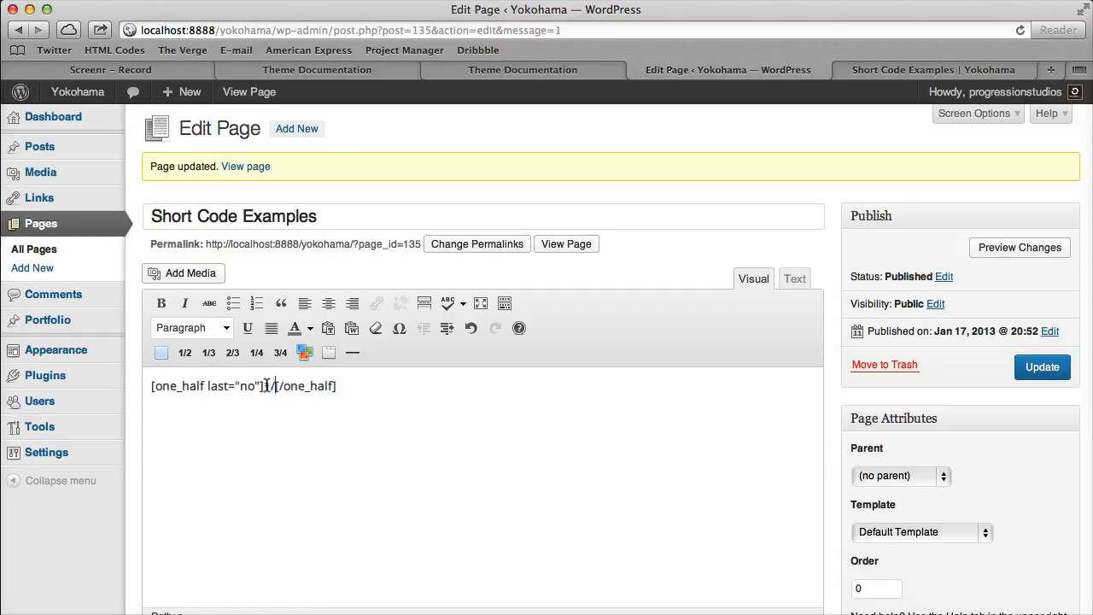
type(" Column")
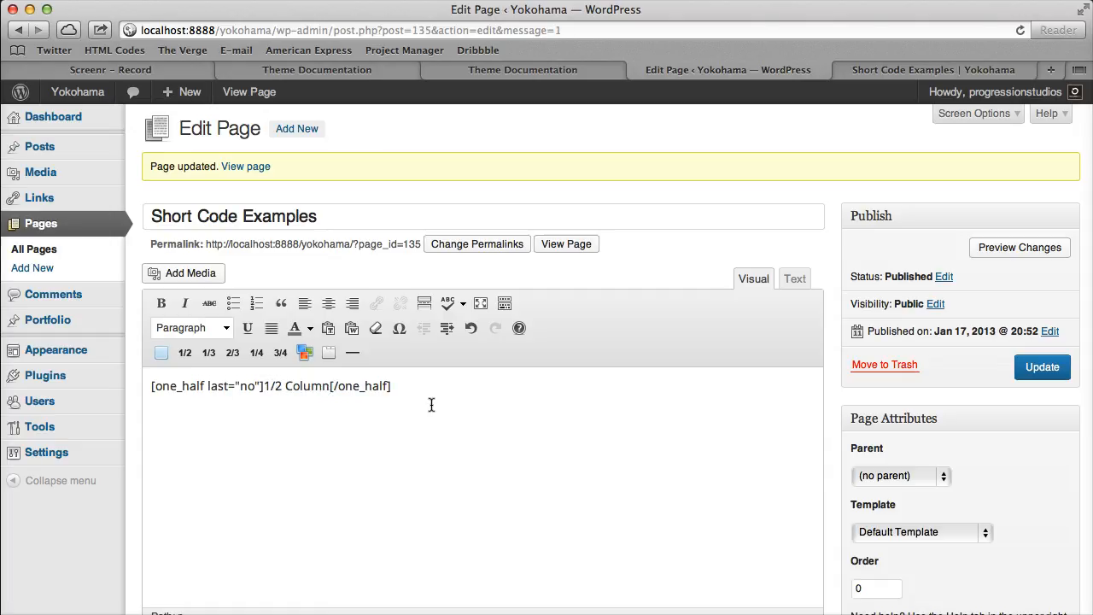
Add a second one-half column shortcode containing "1/2" with its last attribute set to "yes", and update the page.
left_click(185, 351)
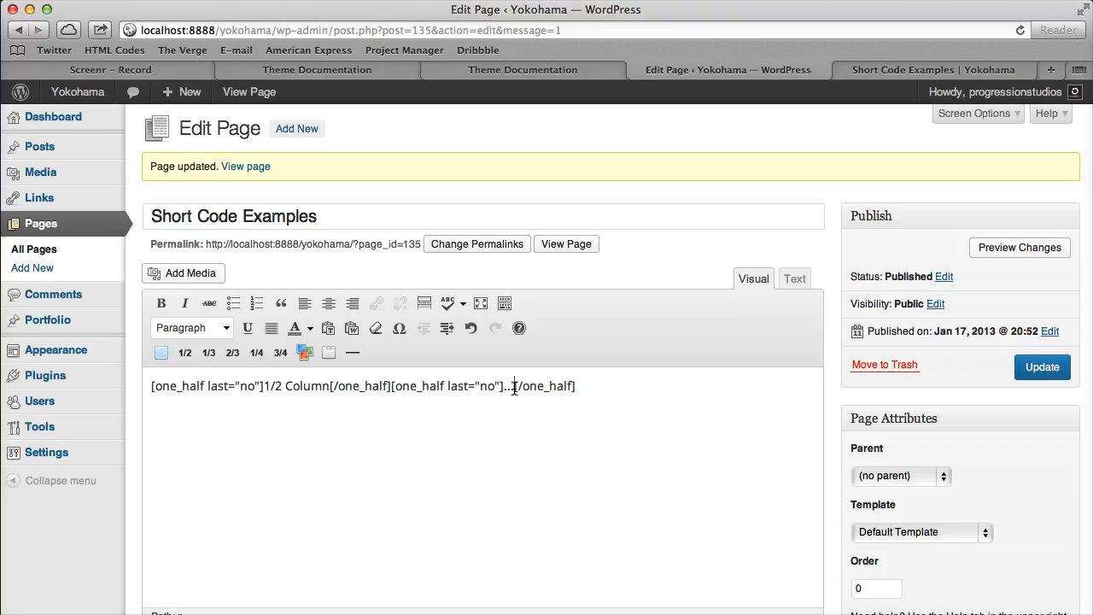
left_click_drag(513, 387, 503, 388)
type("1/2")
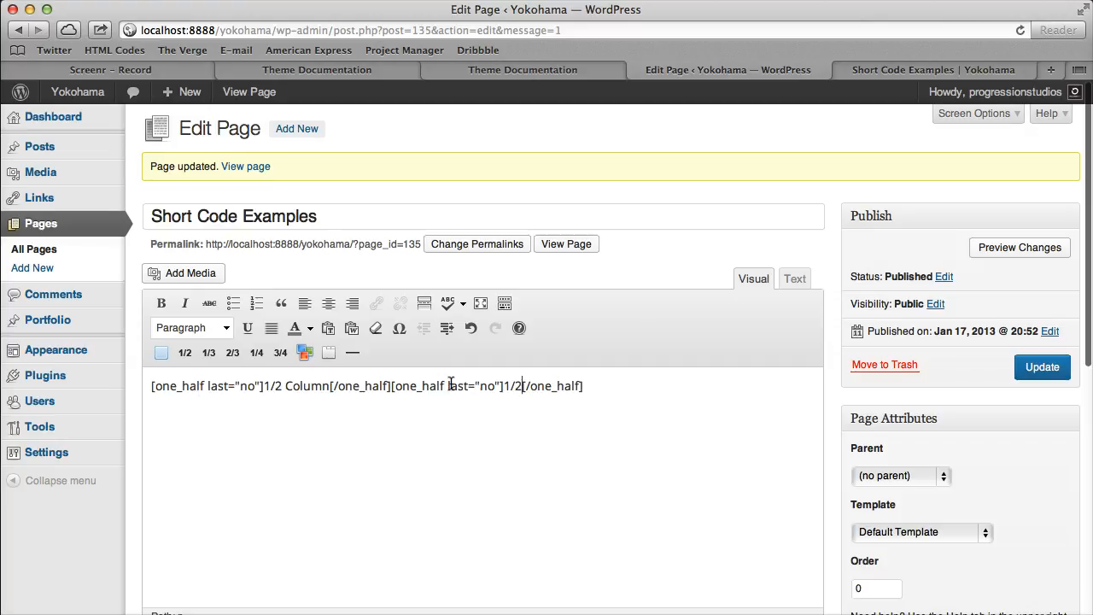
left_click_drag(447, 385, 497, 386)
double_click(489, 386)
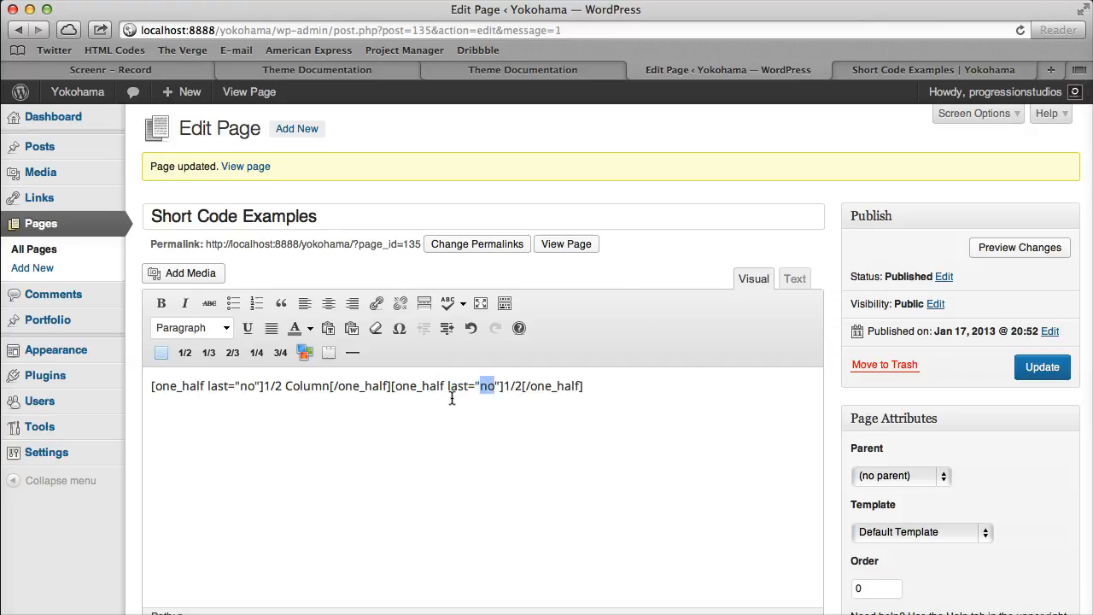
type("yes")
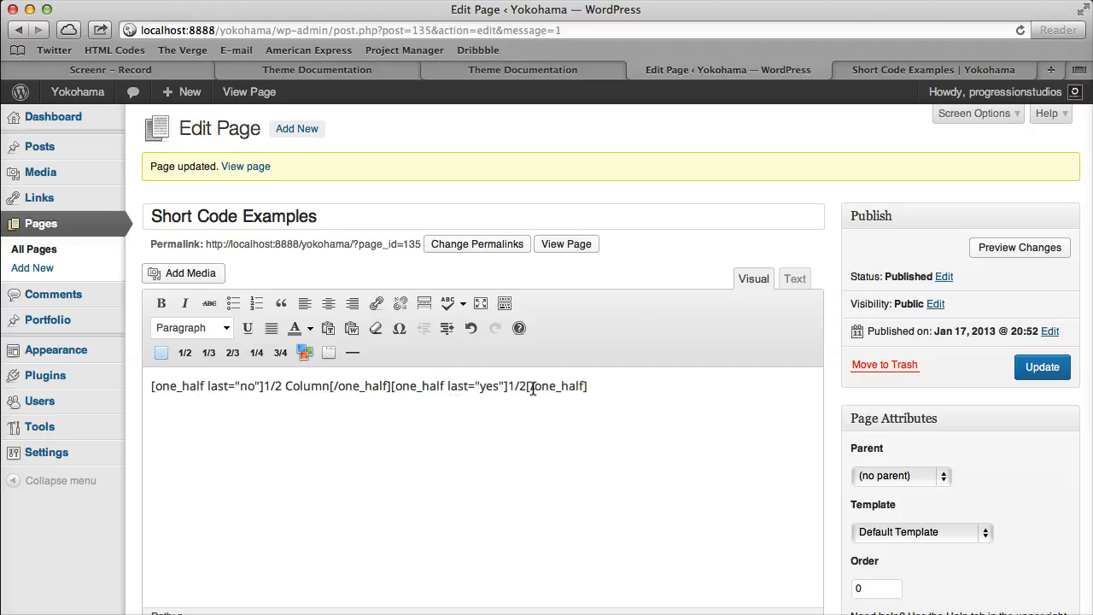
left_click(1047, 368)
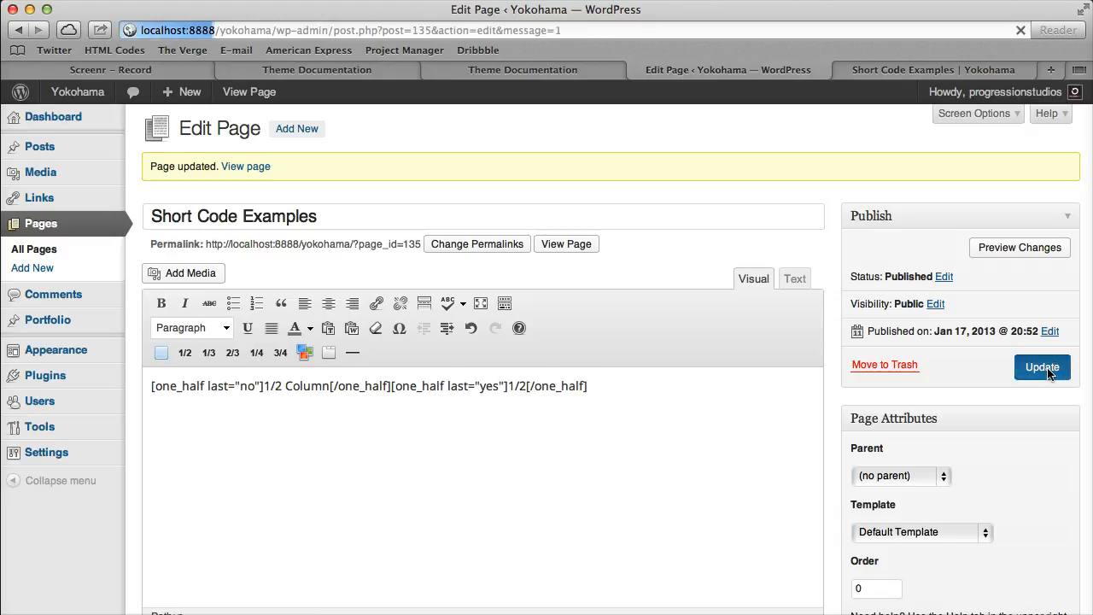
Reload the published page, examine how the two half columns sit side by side, and return to the page editor.
key("ctrl+Tab")
left_click(1020, 29)
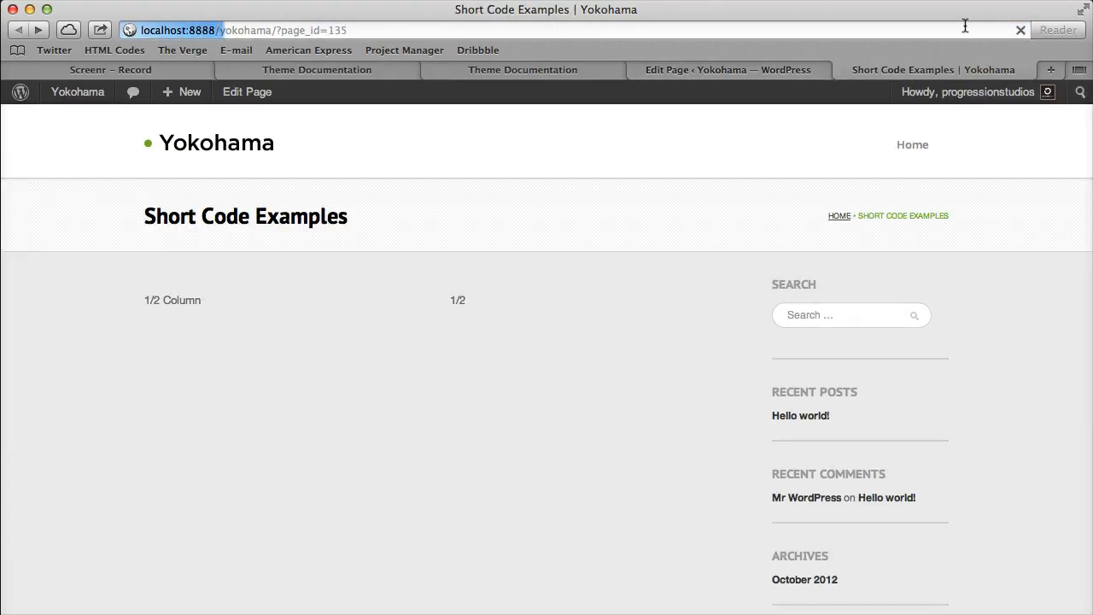
left_click_drag(150, 300, 190, 301)
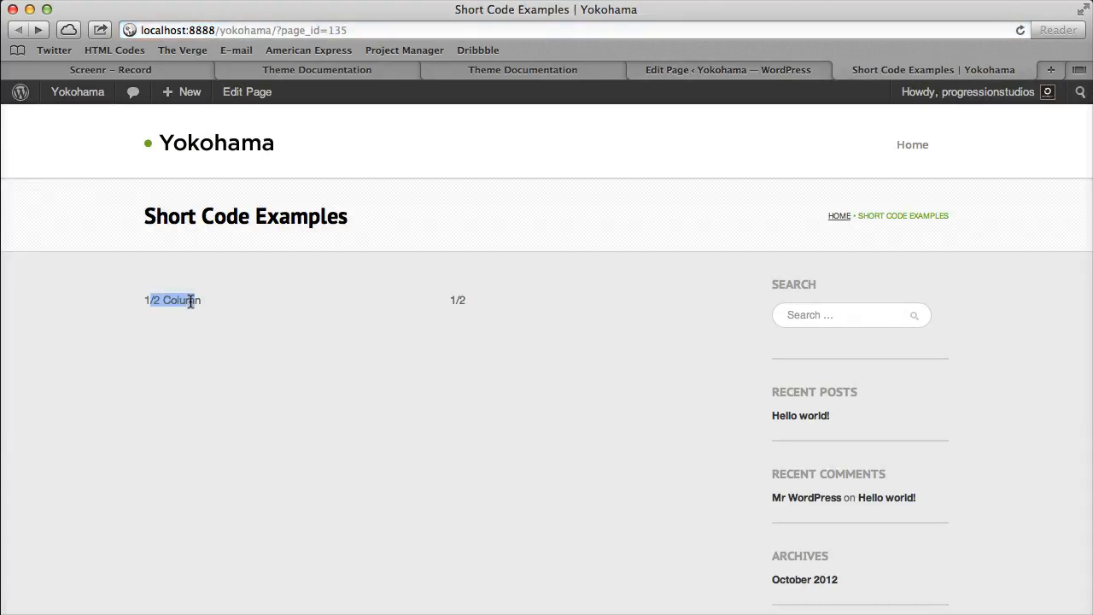
left_click_drag(440, 303, 735, 303)
left_click(726, 69)
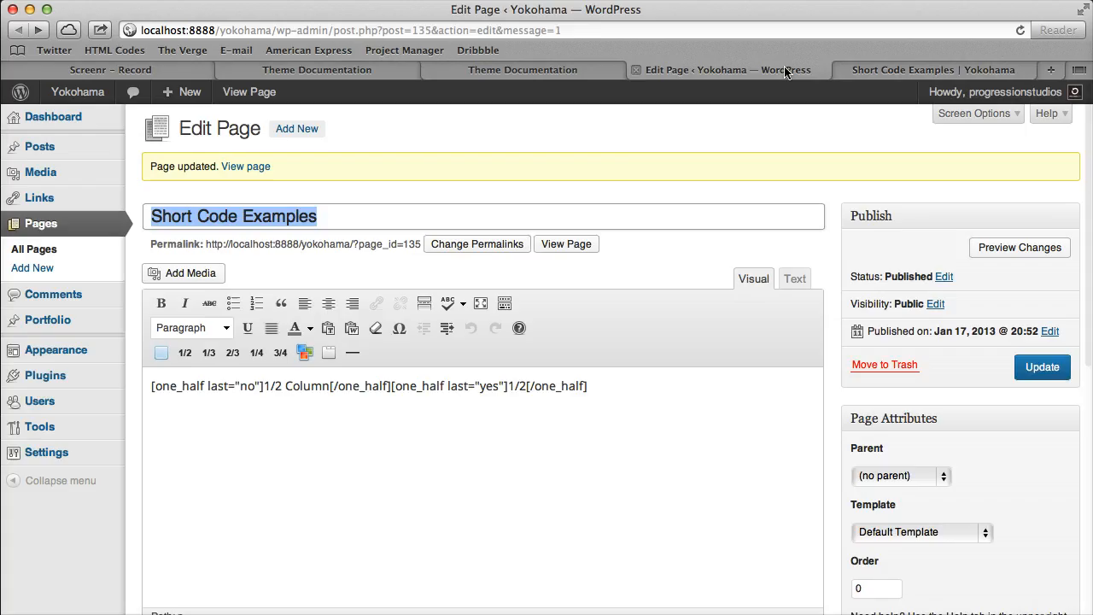
Extend the second half column's text to "1/2 Column" and update the page.
left_click(525, 385)
type("Column")
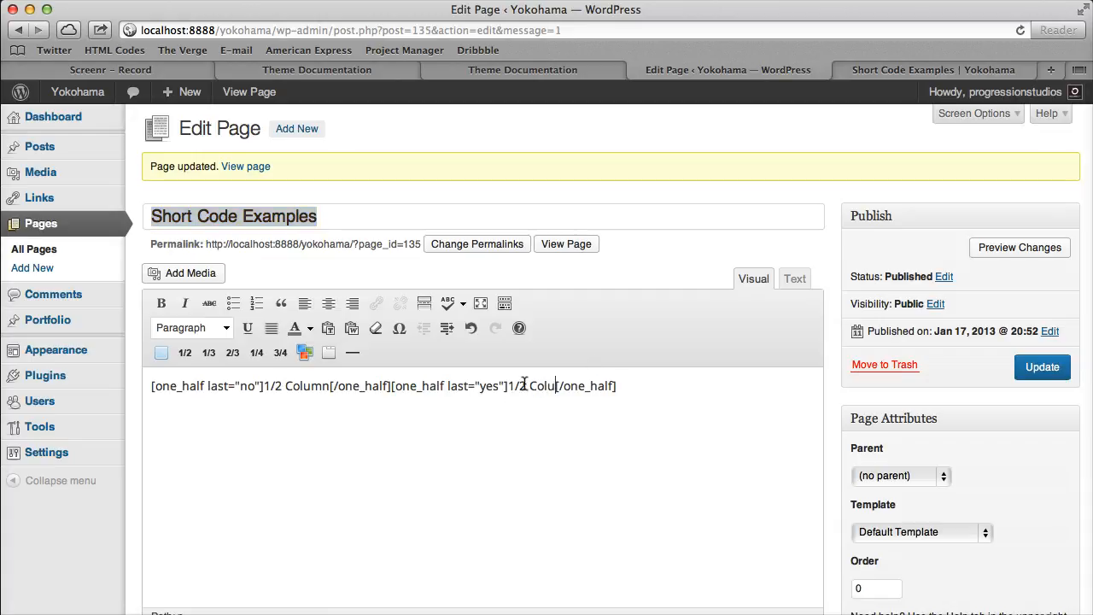
left_click(1042, 366)
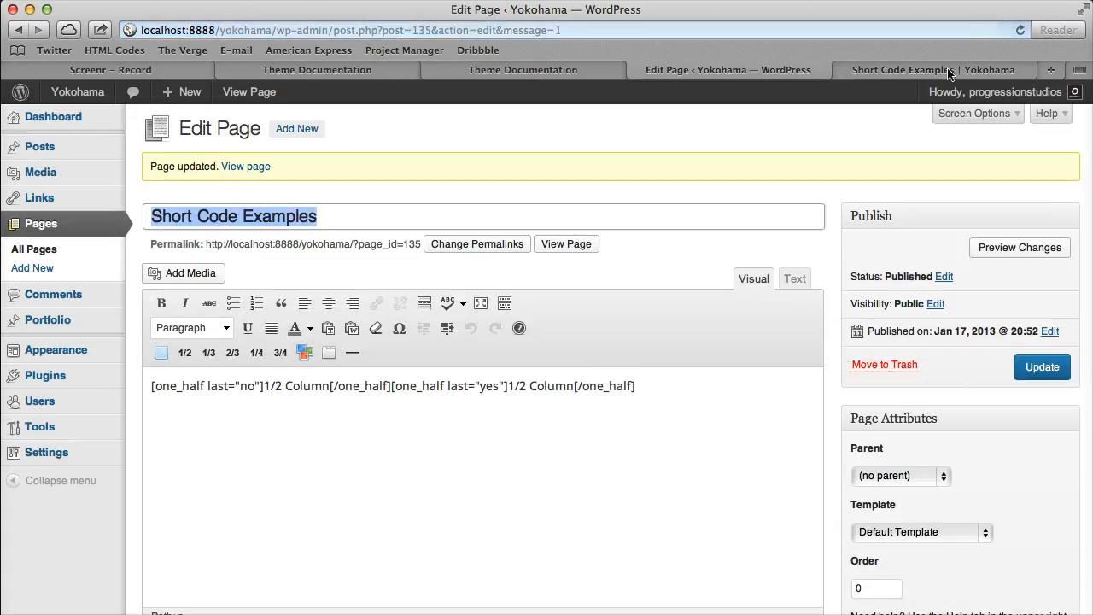
Reload the published page to check the second half column's text, and return to the page editor.
left_click(933, 69)
key("super+r")
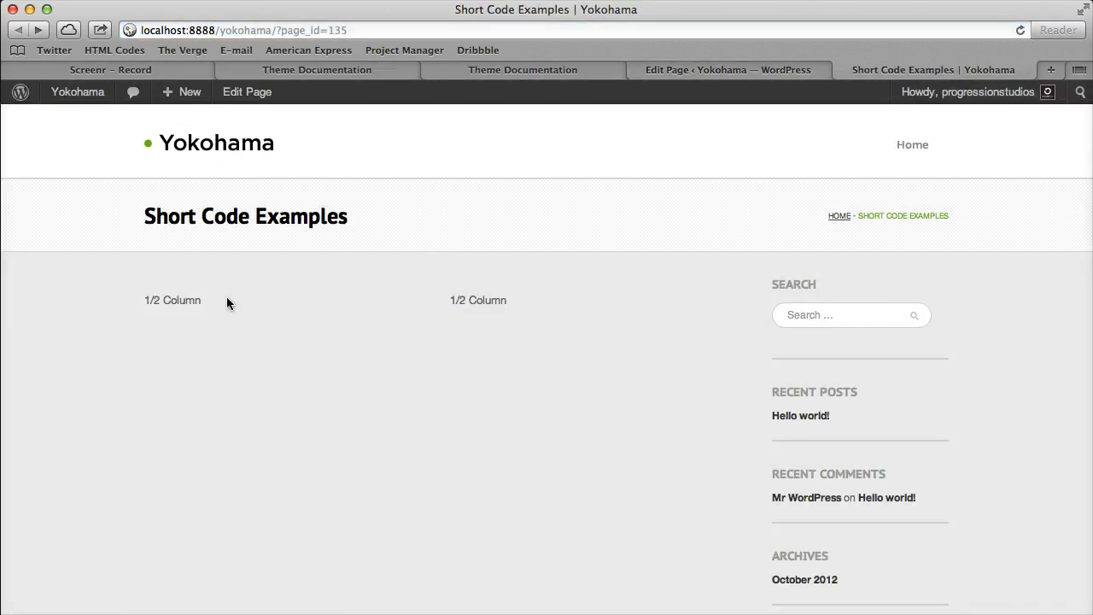
key("super+shift+bracketleft")
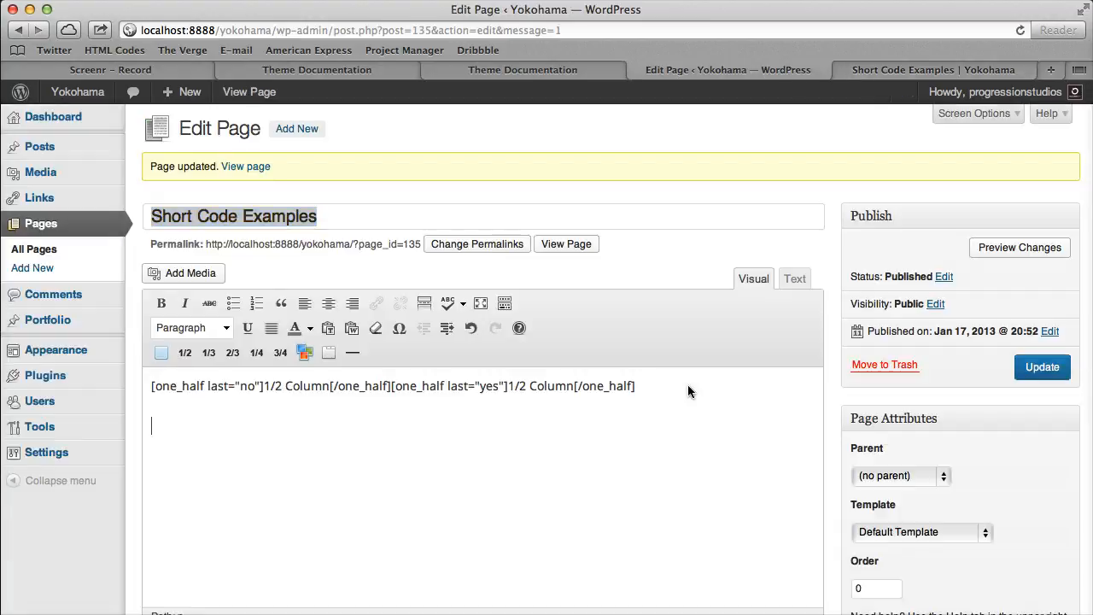
Insert three one-fourth column shortcodes in a new paragraph below the half columns.
left_click(690, 391)
key("Return")
left_click(259, 352)
left_click(258, 351)
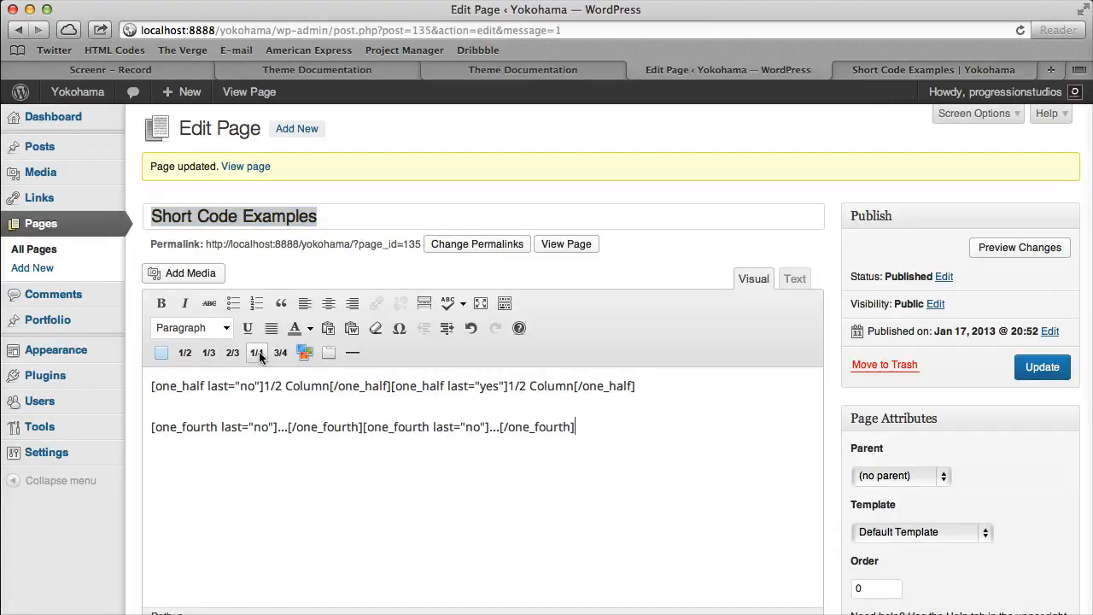
left_click(259, 352)
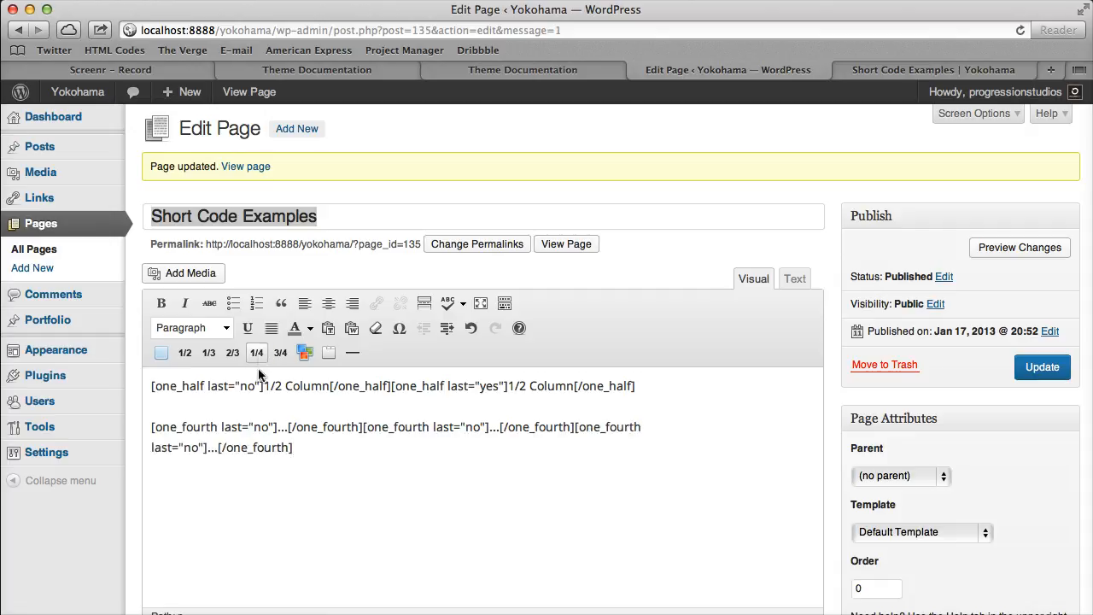
Replace the placeholder content of each of the three one-fourth columns with "1/4".
double_click(285, 426)
type("1/4")
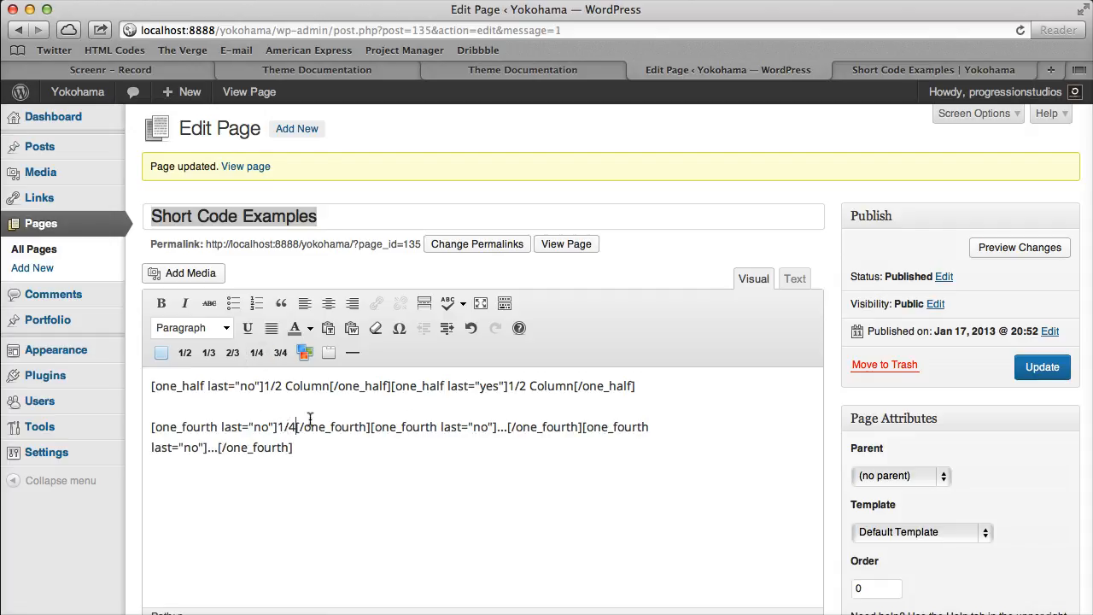
double_click(504, 427)
type("1/4[/one_fourth")
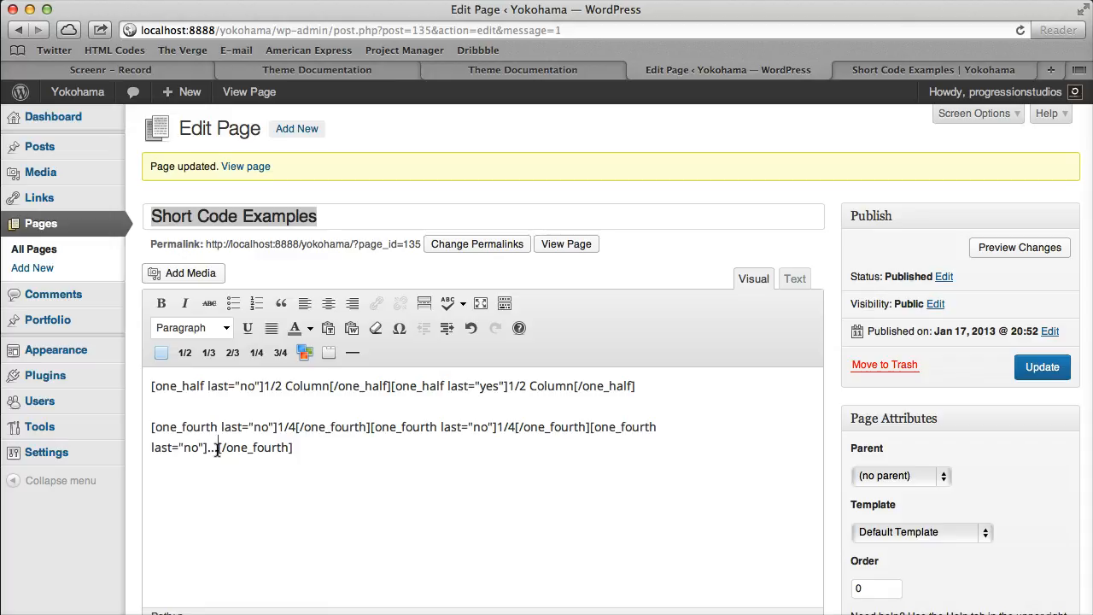
double_click(213, 448)
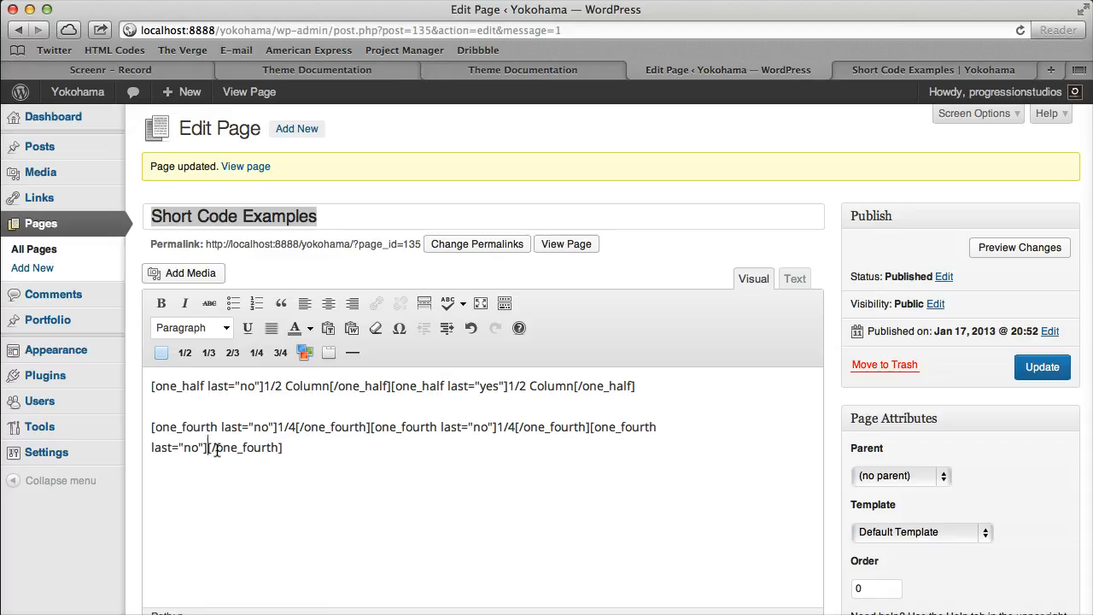
type("1/4")
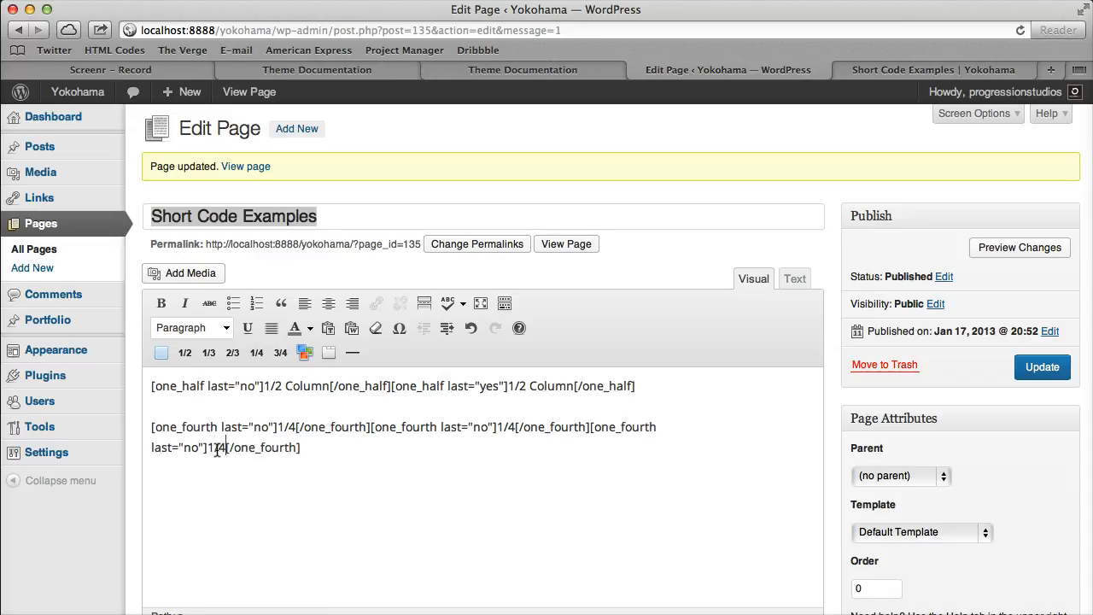
Add a fourth one-fourth column shortcode containing "1/4" and set its last attribute to "yes".
left_click(465, 447)
left_click(256, 351)
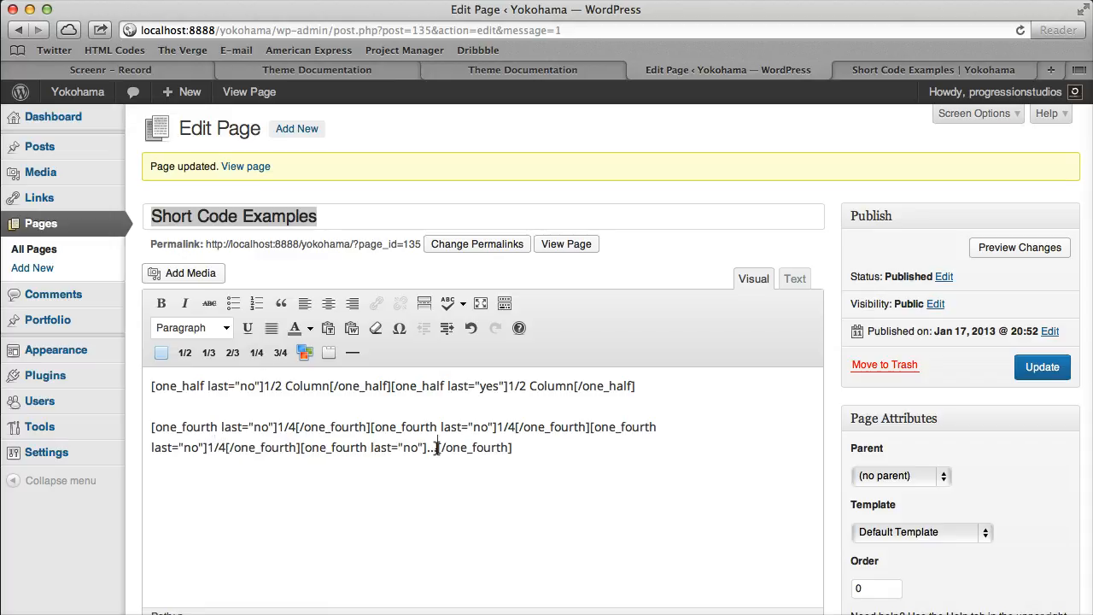
double_click(432, 447)
type("1/4")
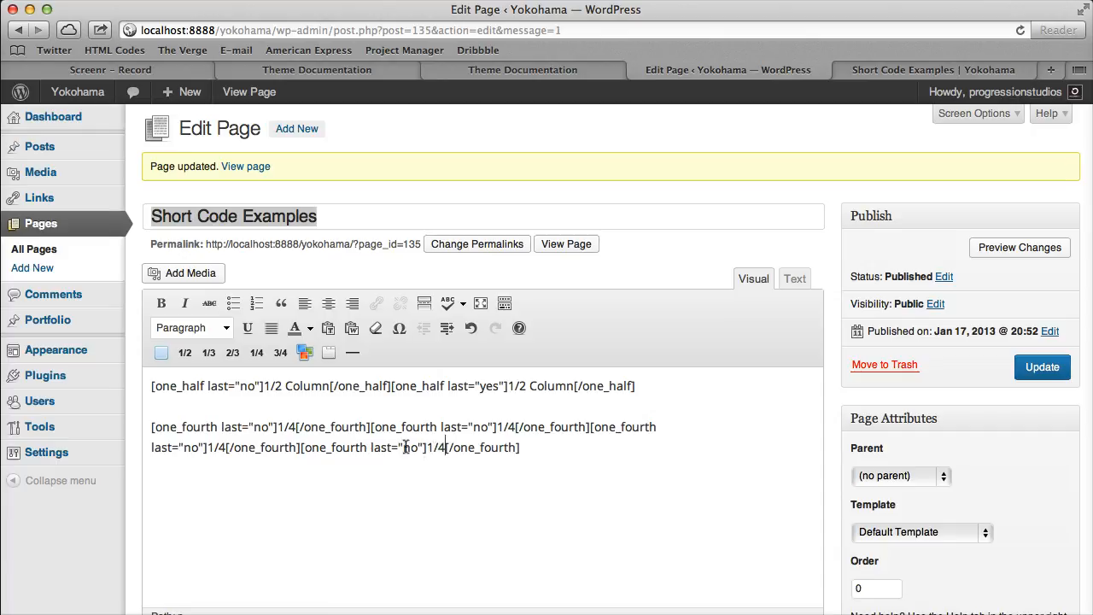
double_click(410, 448)
type("y")
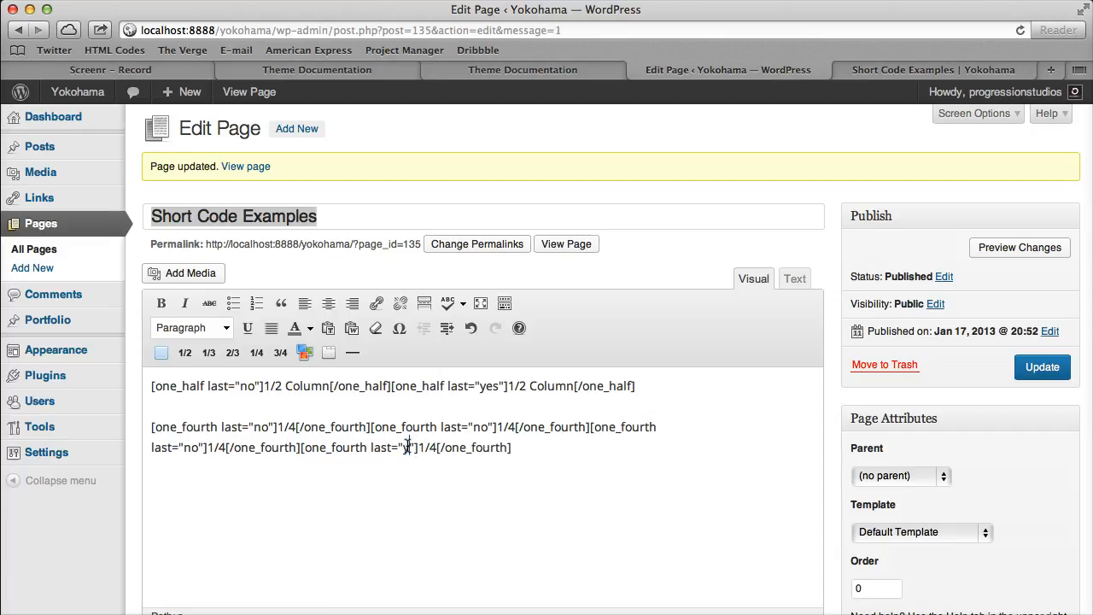
type("es")
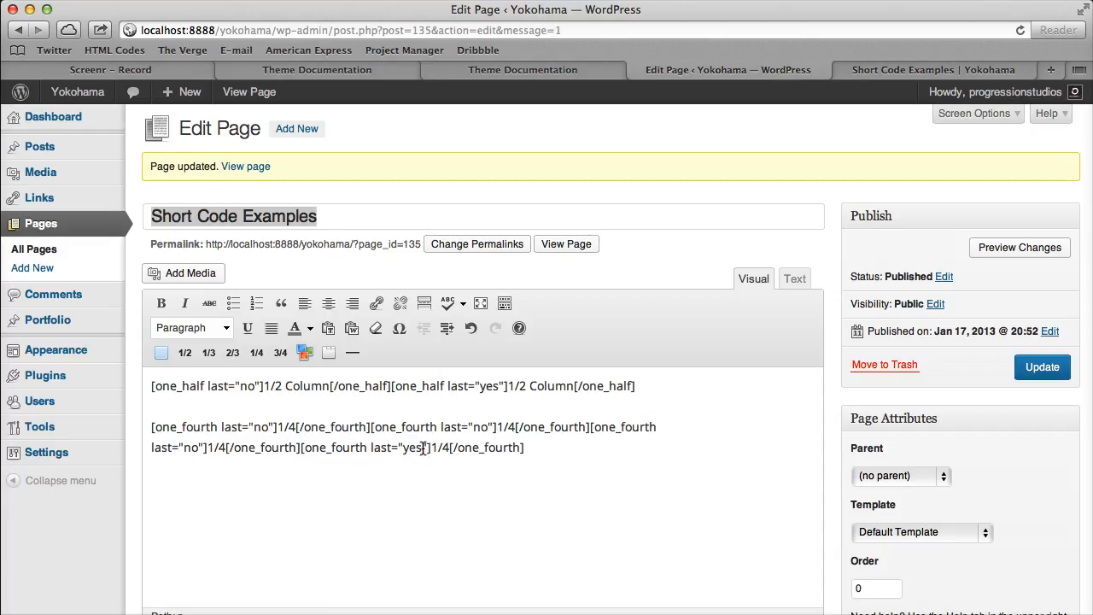
Update the page and check the one-fourth columns on the published page.
left_click(1016, 365)
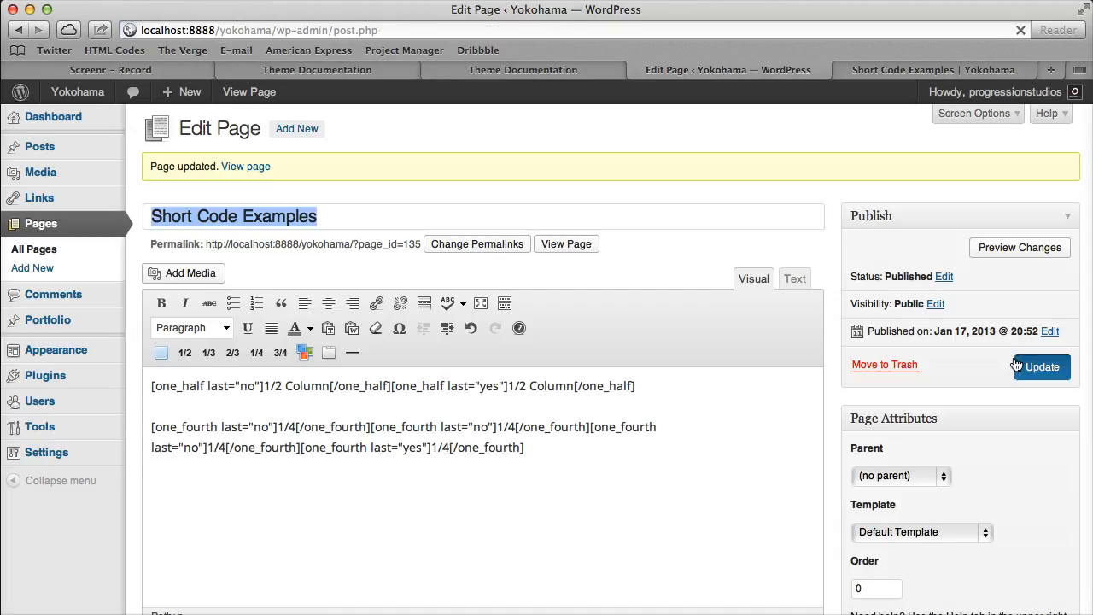
left_click(1007, 69)
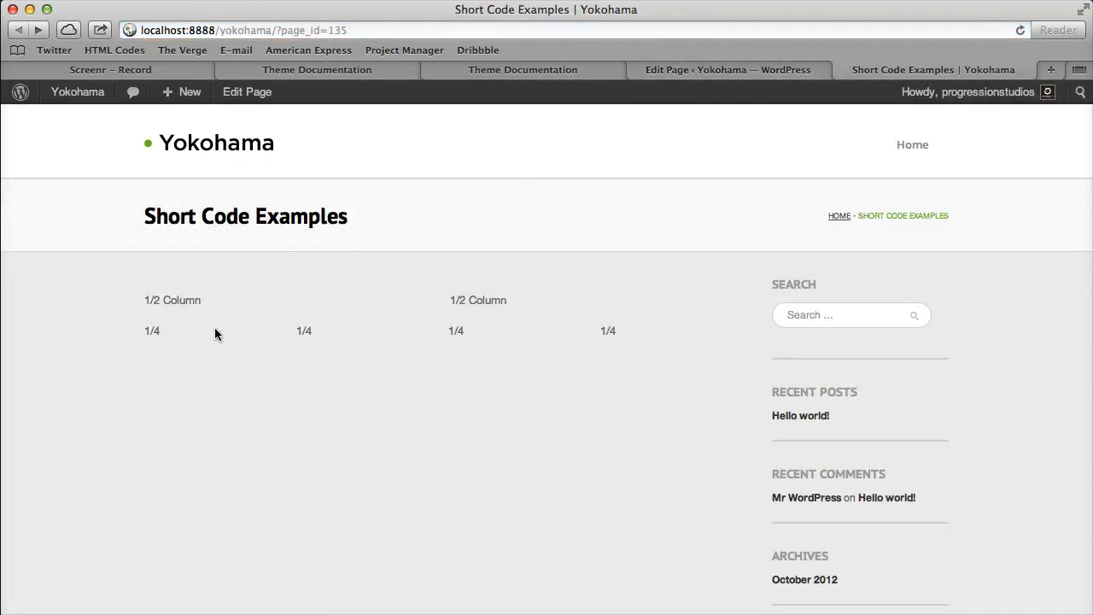
left_click(751, 70)
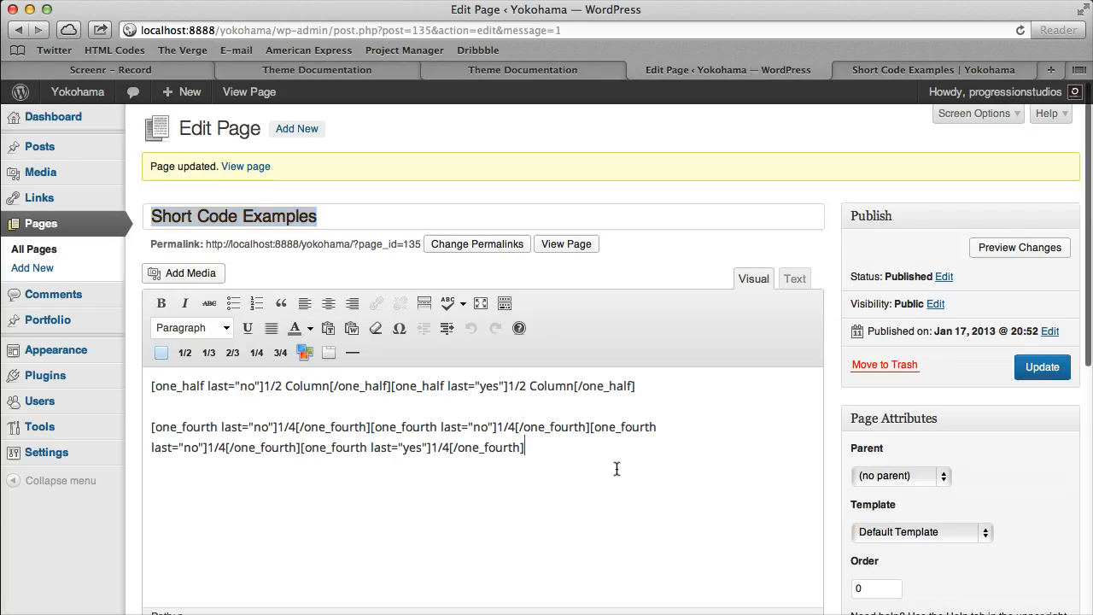
Insert a one-third and a two-thirds column shortcode in a new paragraph below the one-fourth columns.
scroll(617, 469, "down", 3)
left_click(208, 257)
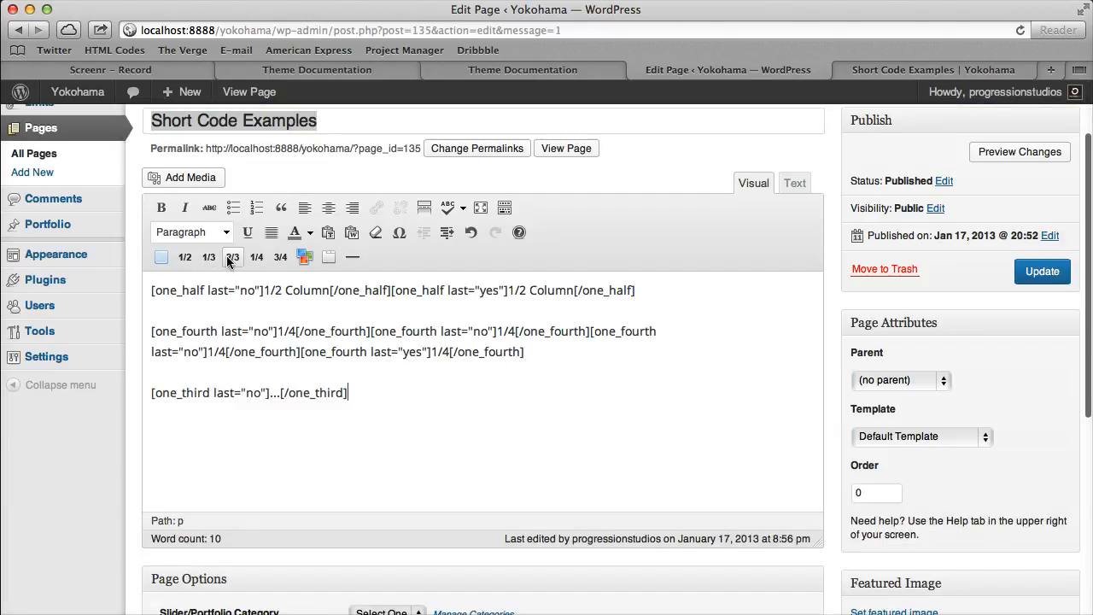
left_click(229, 257)
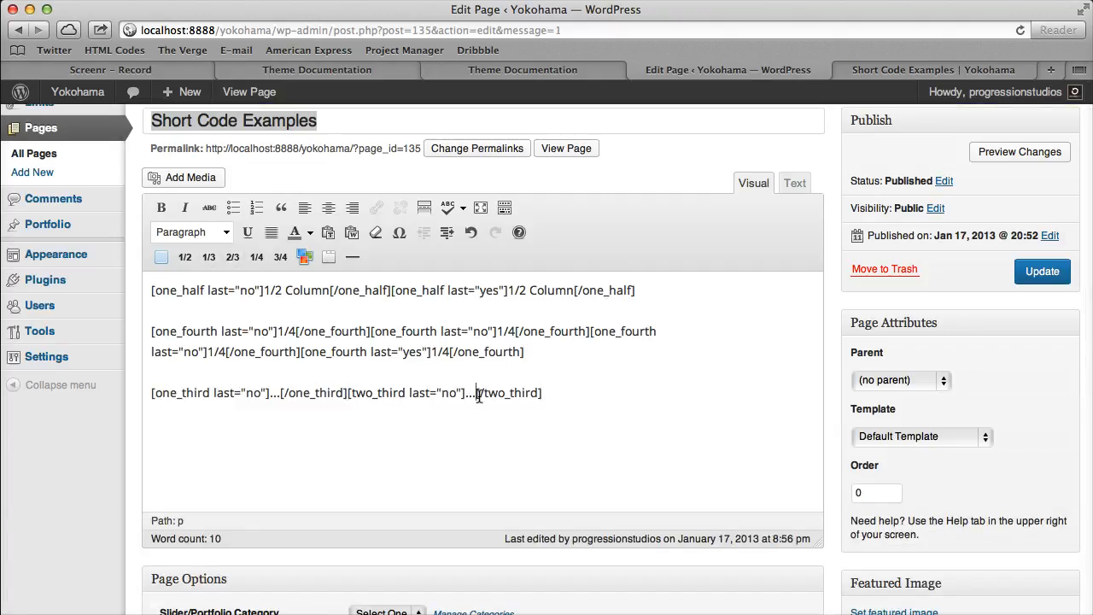
Replace the two-thirds column's placeholder content with "2/3" and set its last attribute to "yes".
key("BackSpace")
key("BackSpace")
key("BackSpace")
type("2/3")
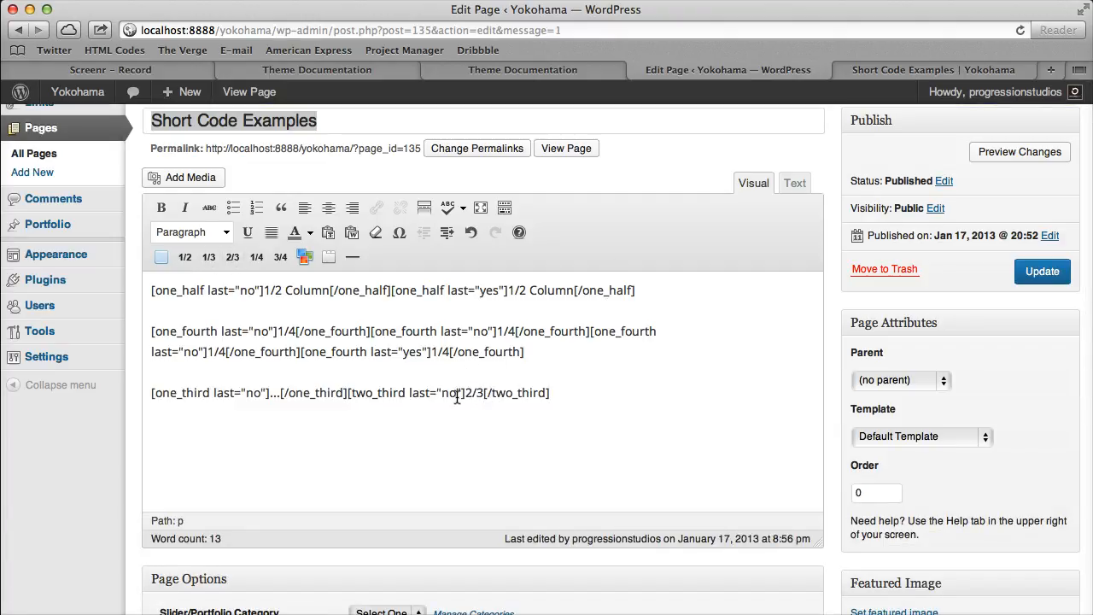
double_click(452, 394)
type("yes")
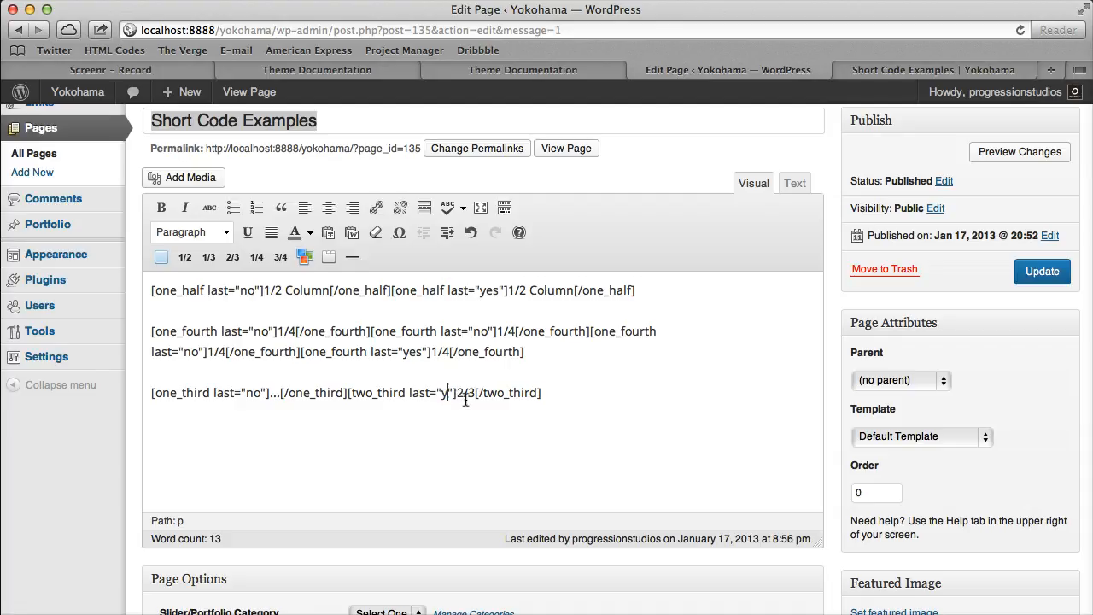
Replace the one-third column's placeholder content with "1/3" and update the page.
left_click(279, 393)
key("BackSpace")
key("BackSpace")
key("BackSpace")
type("1/3")
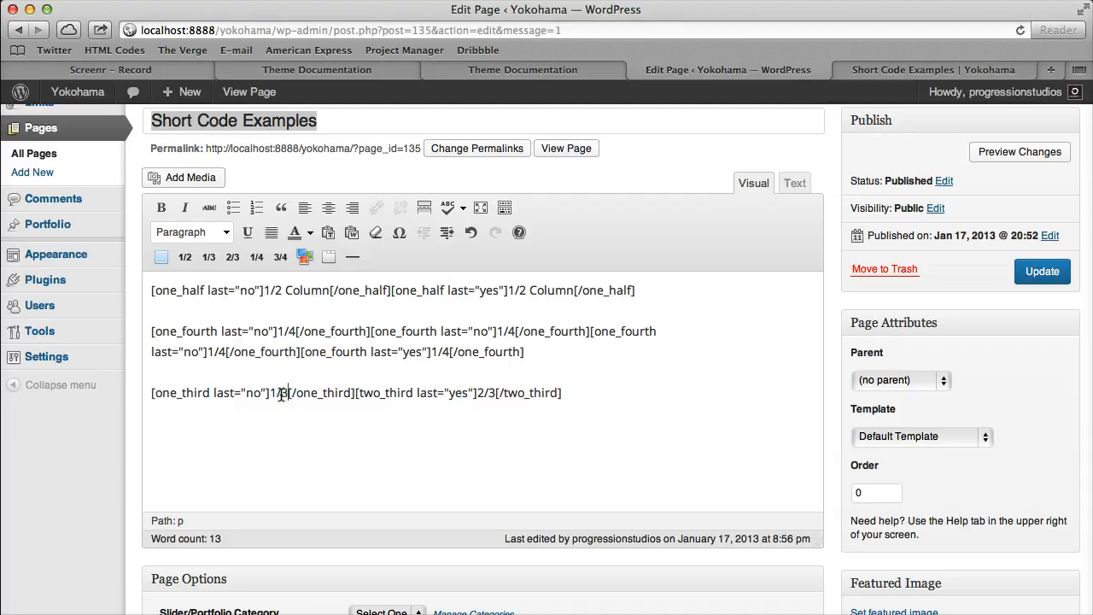
left_click(1043, 271)
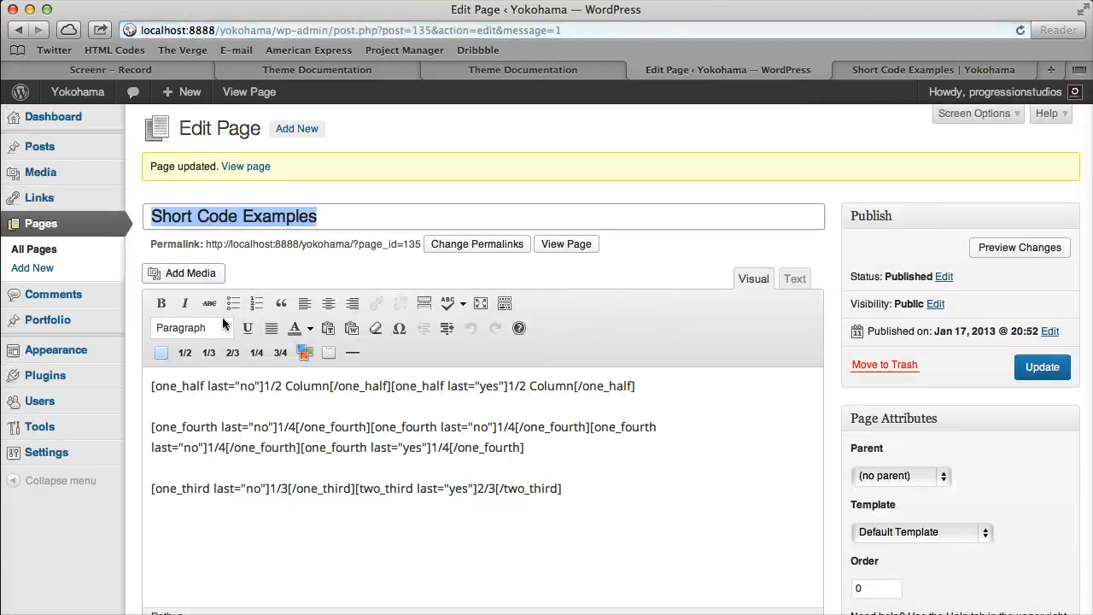
Reload the published page to examine the one-third and two-thirds columns, and return to the page editor.
left_click(911, 72)
left_click(1020, 30)
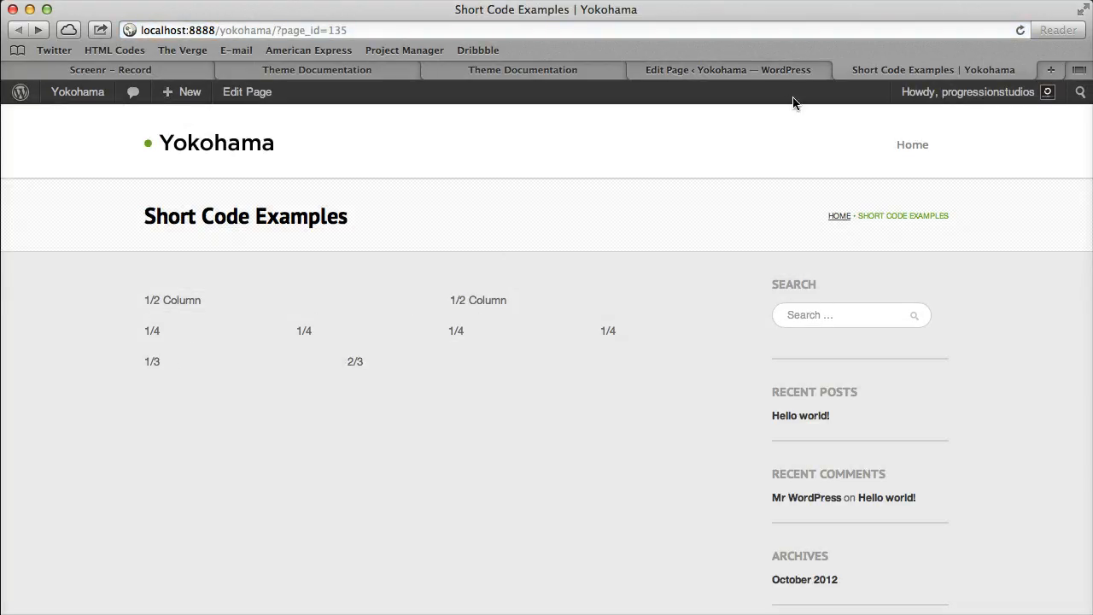
left_click(777, 72)
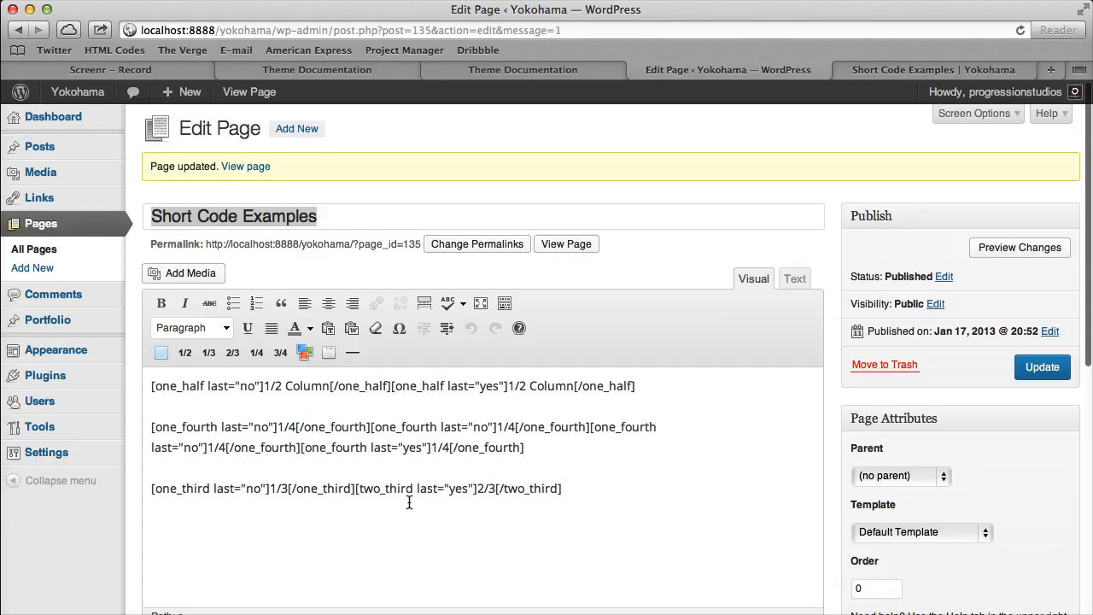
Insert a divider shortcode in a new paragraph below the one-third and two-thirds columns and update the page.
left_click_drag(416, 487, 453, 487)
left_click(605, 496)
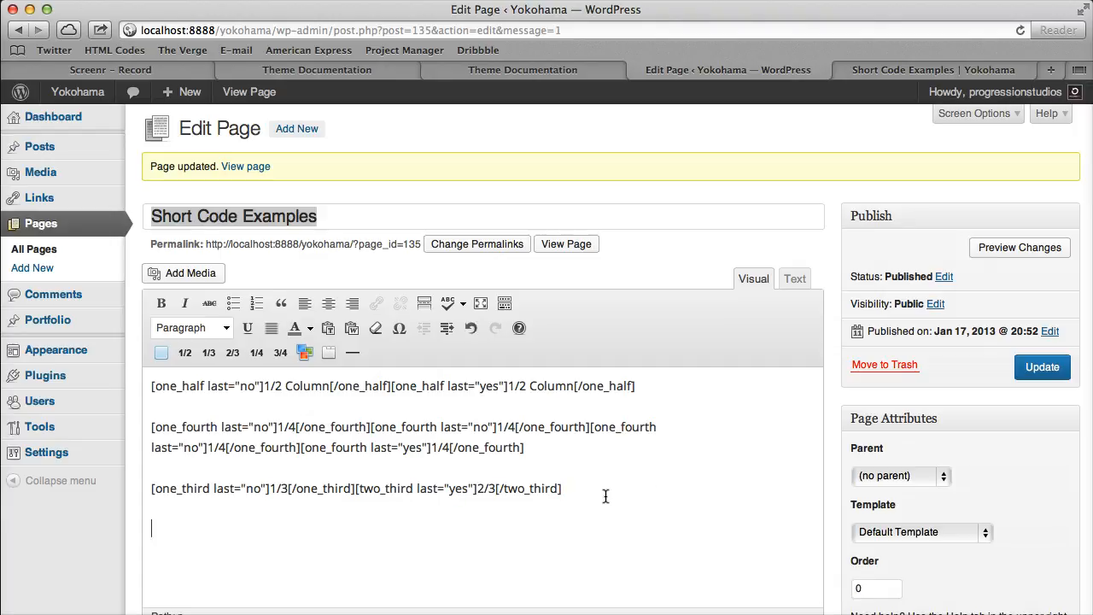
scroll(581, 461, "down", 2)
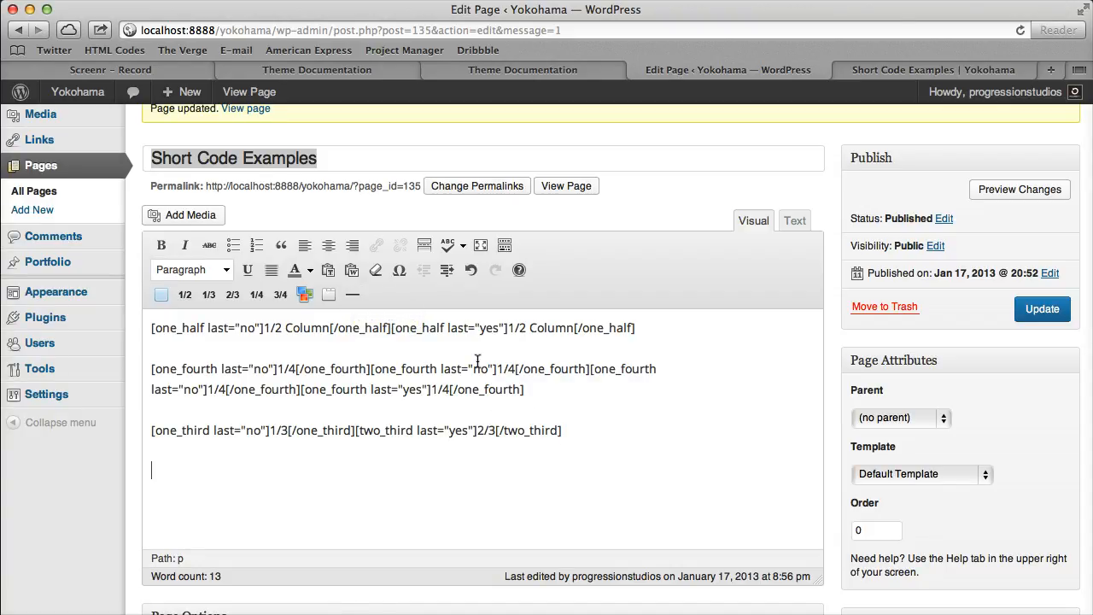
left_click(352, 294)
left_click(1044, 311)
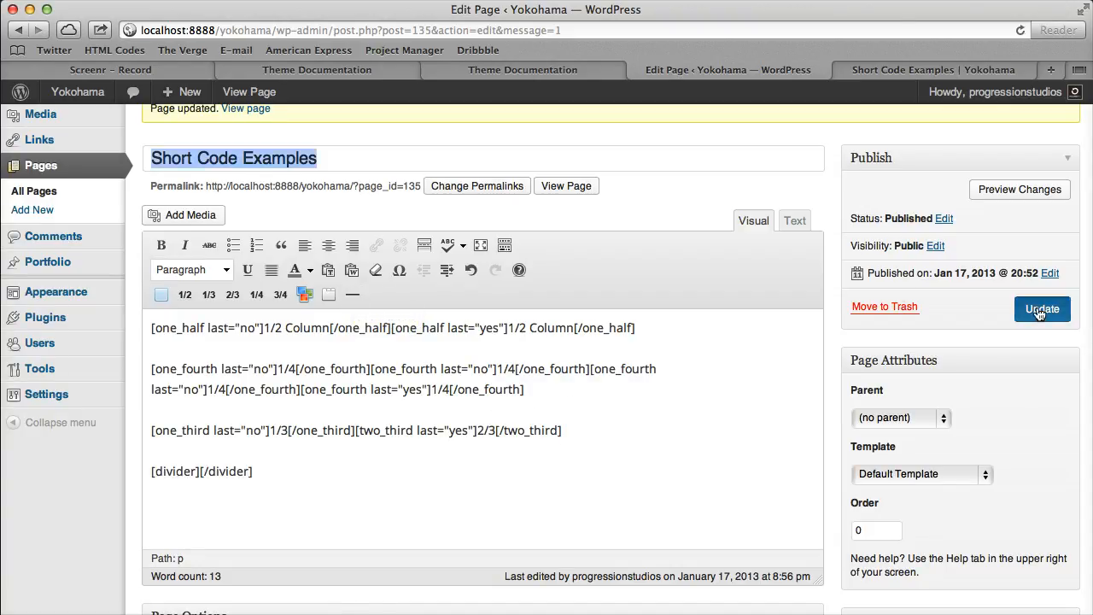
Reload the published page to examine the divider line, and return to the page editor.
left_click(960, 71)
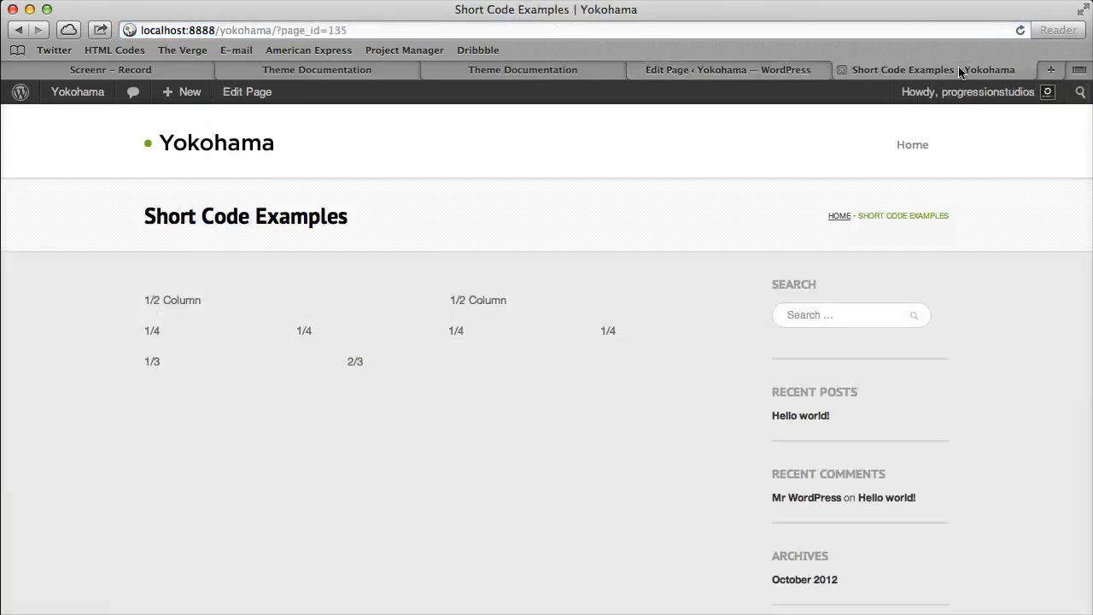
left_click(1019, 30)
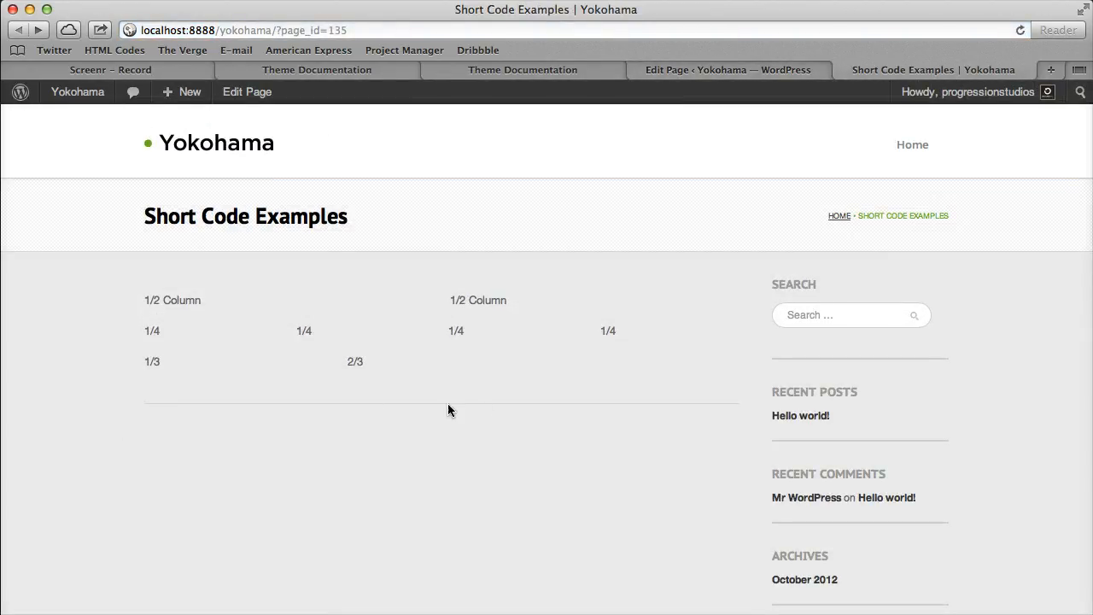
left_click(768, 70)
Replace all the column and divider shortcodes with a tab group shortcode and update the page.
triple_click(383, 536)
left_click_drag(256, 531, 146, 390)
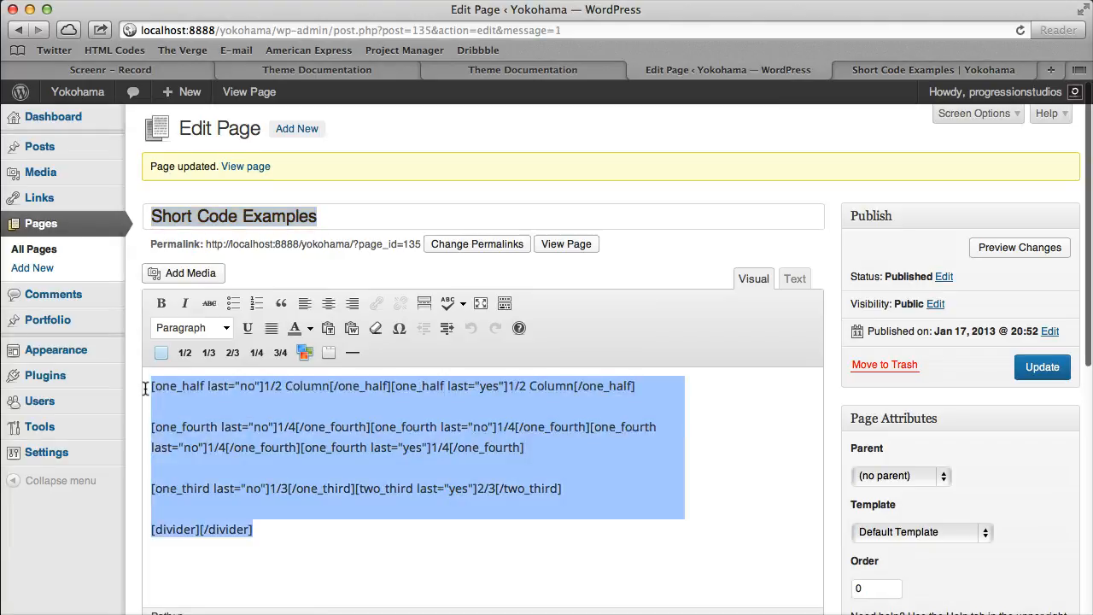
key("Delete")
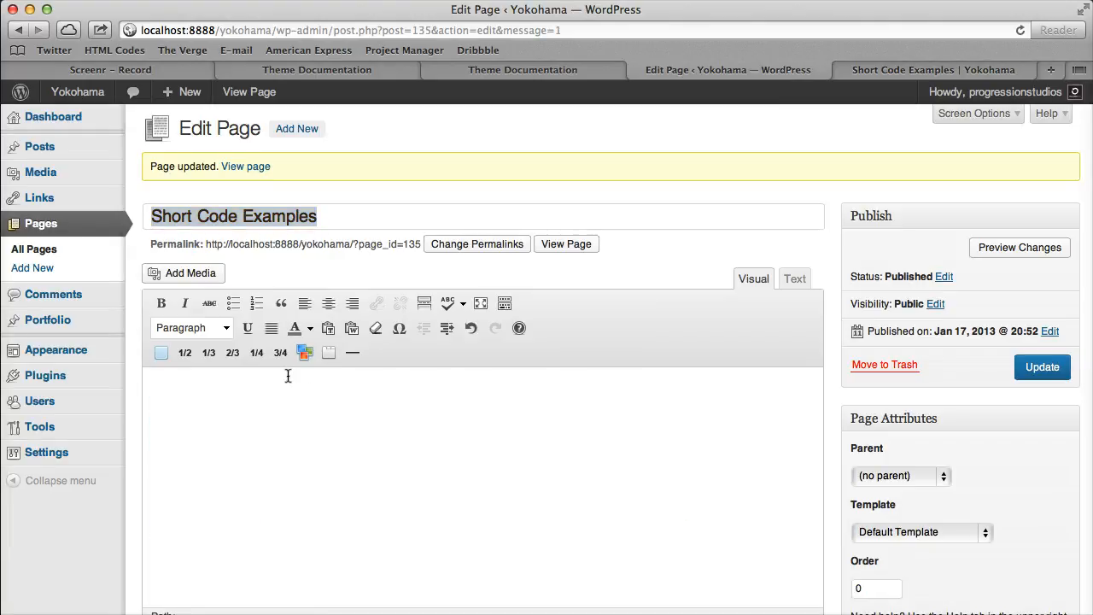
left_click(328, 354)
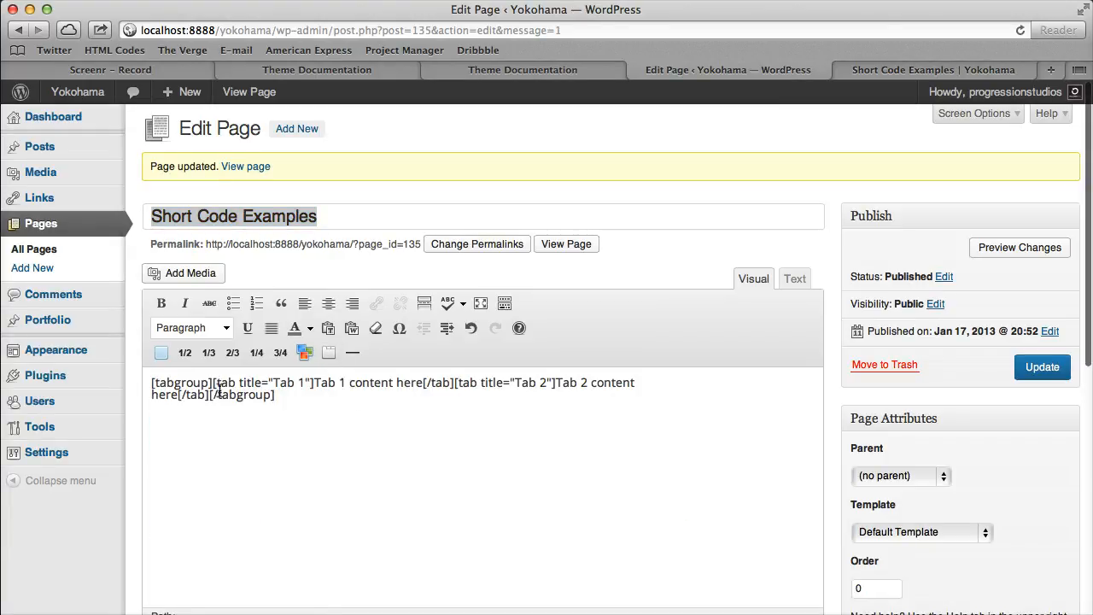
left_click_drag(242, 382, 434, 382)
left_click_drag(515, 385, 603, 386)
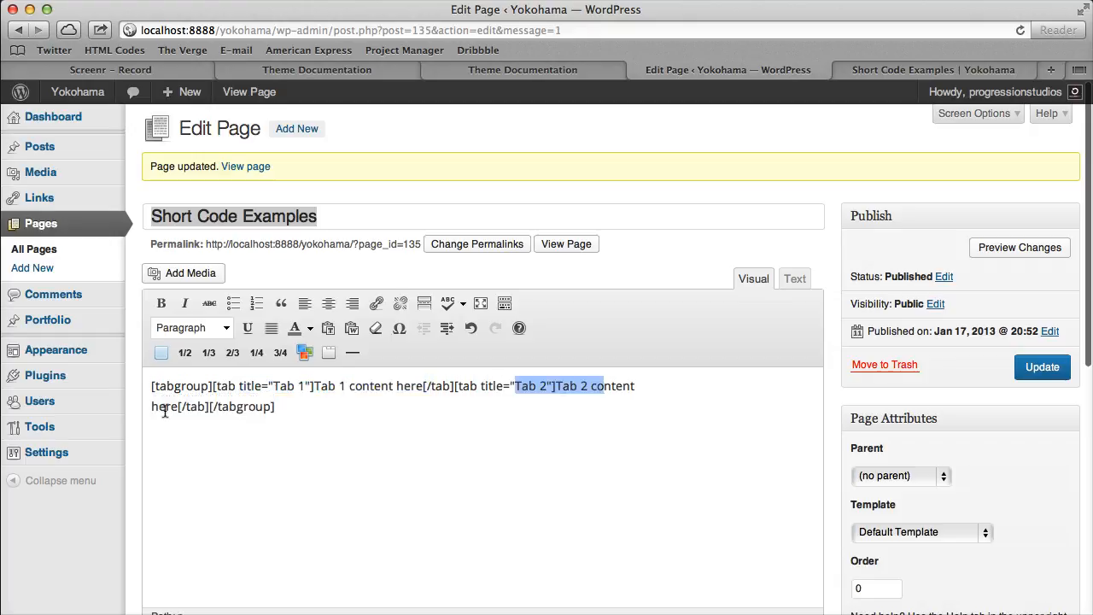
left_click(1042, 366)
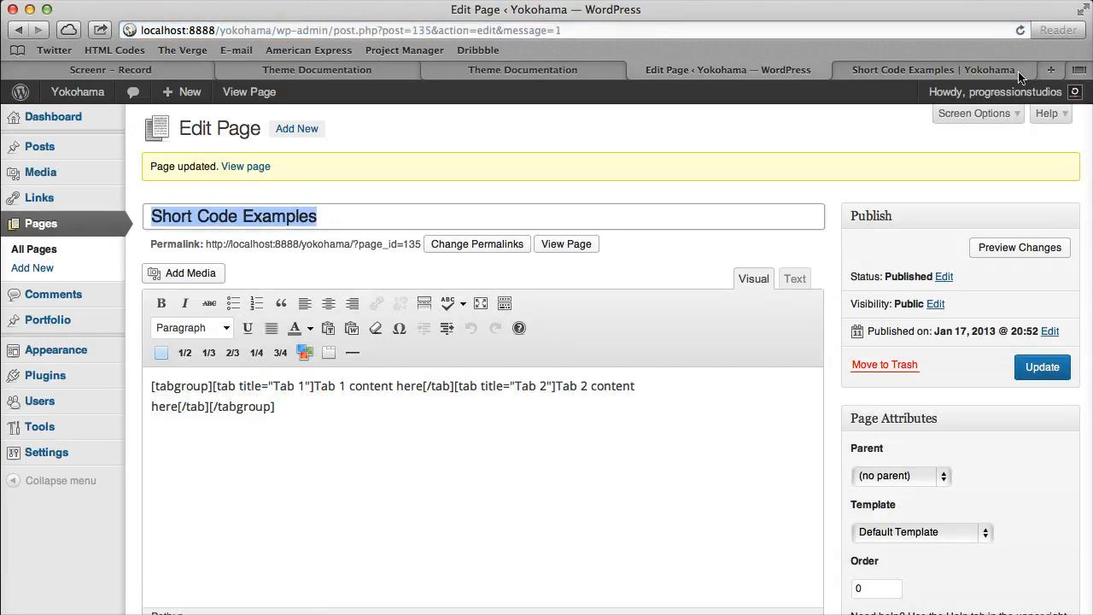
Reload the published page, view the contents of Tab 2 and Tab 1, and return to the page editor.
left_click(933, 69)
left_click(1020, 30)
left_click(232, 295)
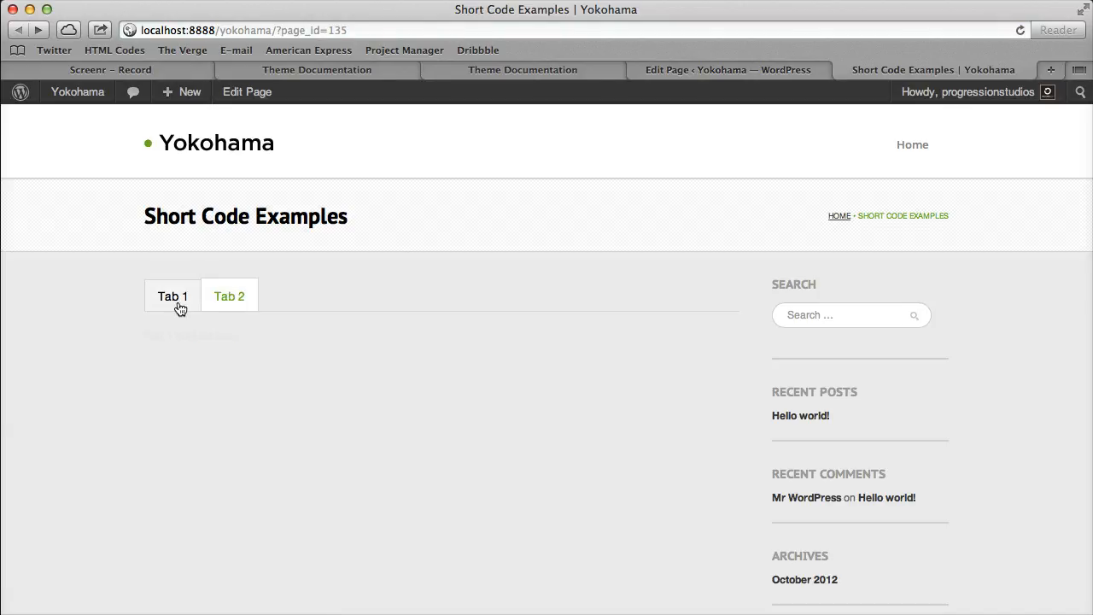
left_click(167, 300)
left_click(727, 69)
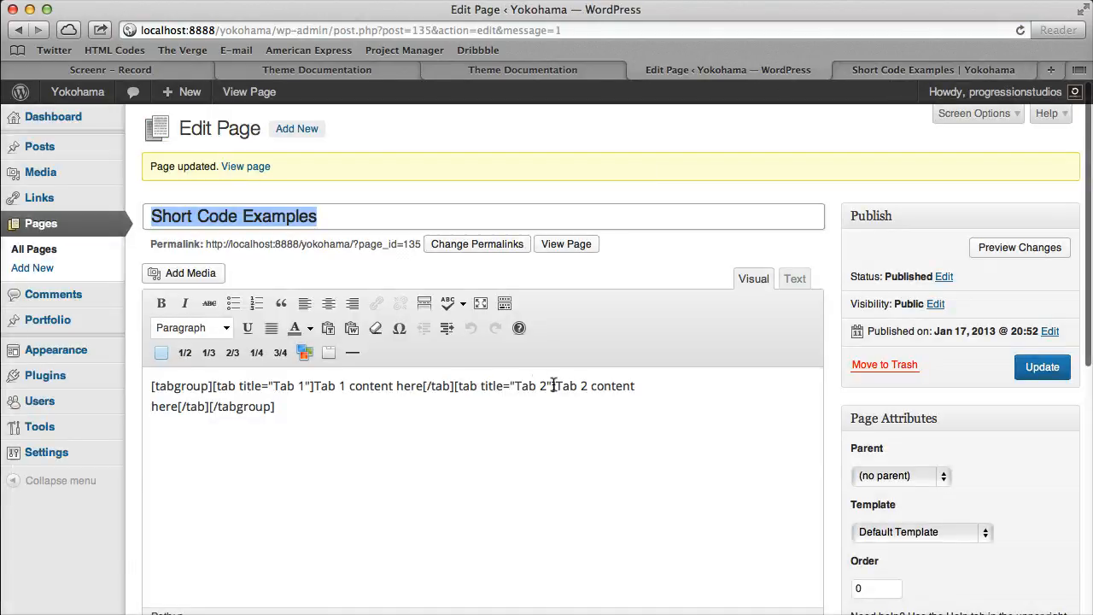
Duplicate the Tab 2 shortcode inside the end of the tab group and title the copy "Tab 3".
left_click_drag(459, 386, 206, 409)
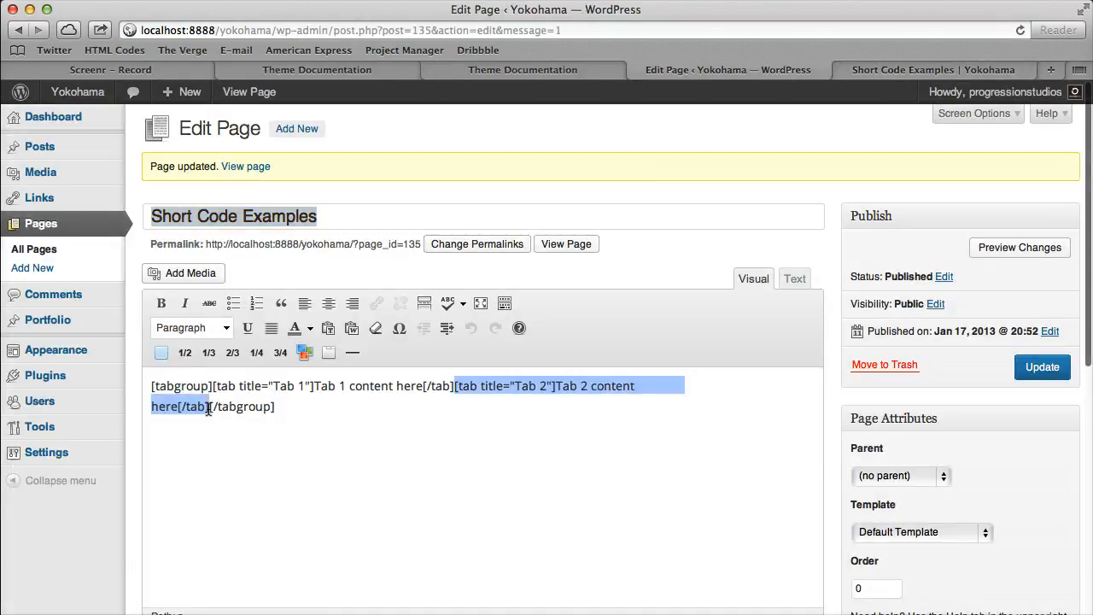
key("ctrl+c")
left_click(209, 407)
key("ctrl+v")
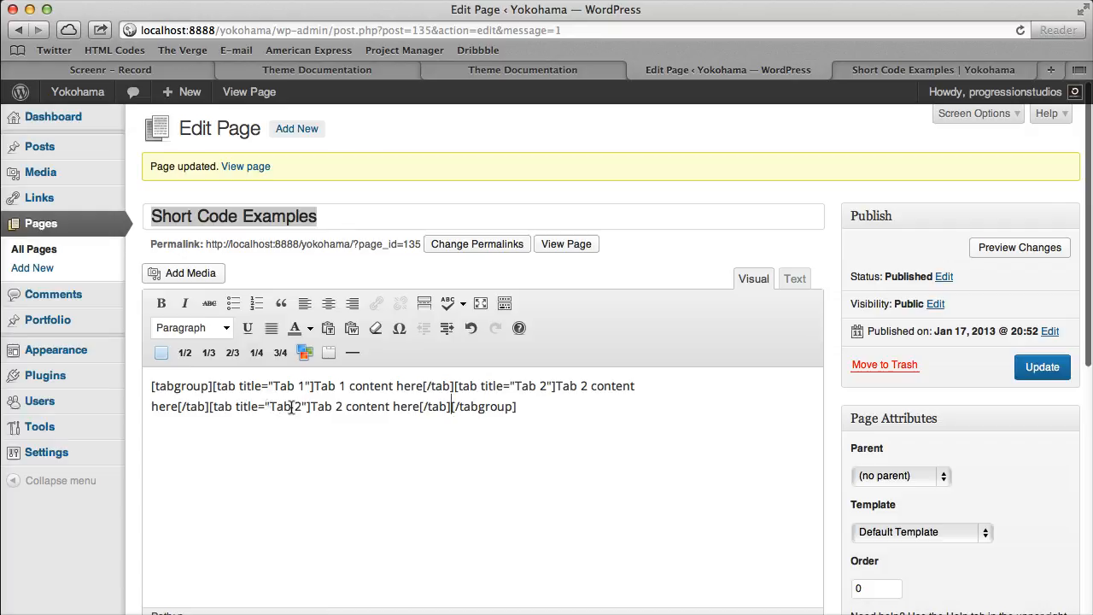
type("3")
Change the third tab's content to "Tab 3 example content..." and update the page.
left_click_drag(337, 408, 401, 407)
key("BackSpace")
key("Delete")
key("Delete")
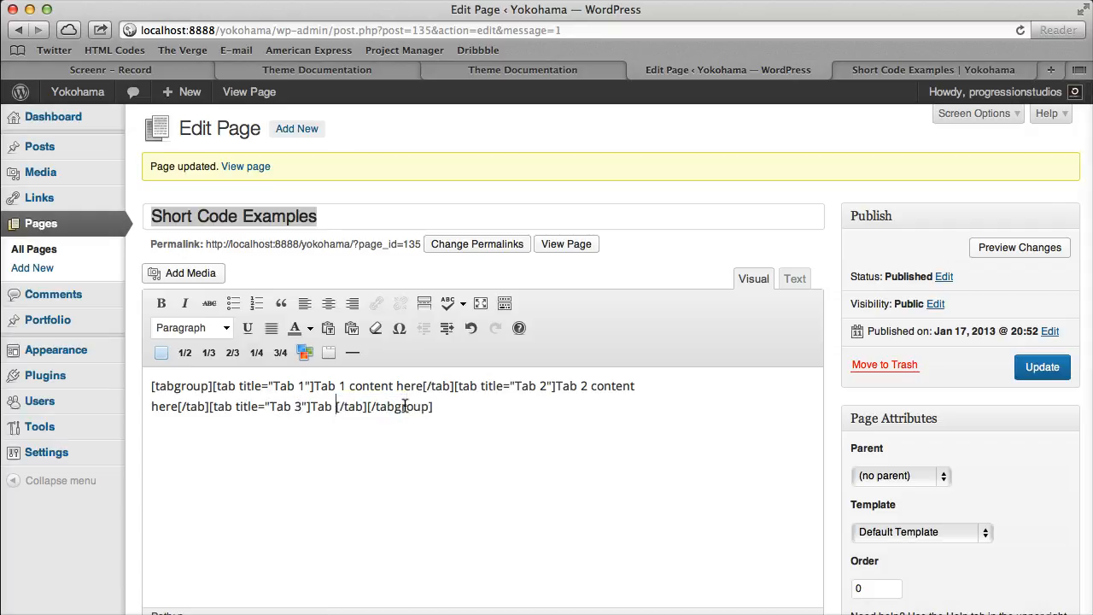
type("3 example content...")
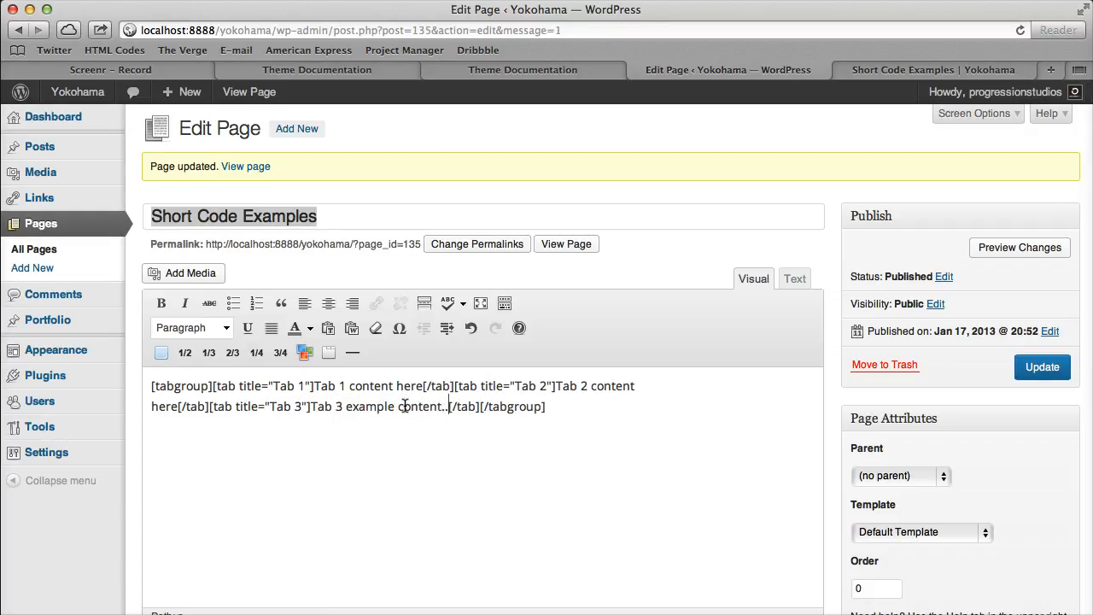
left_click(1042, 367)
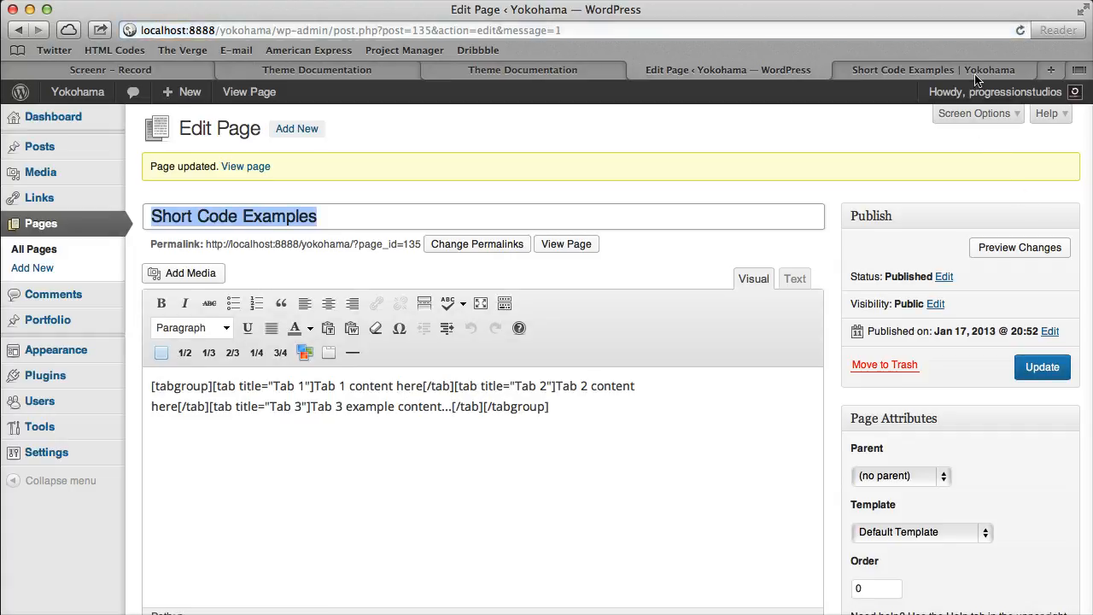
Reload the published page, switch through Tab 3, Tab 2 and Tab 1, and return to the page editor.
left_click(978, 71)
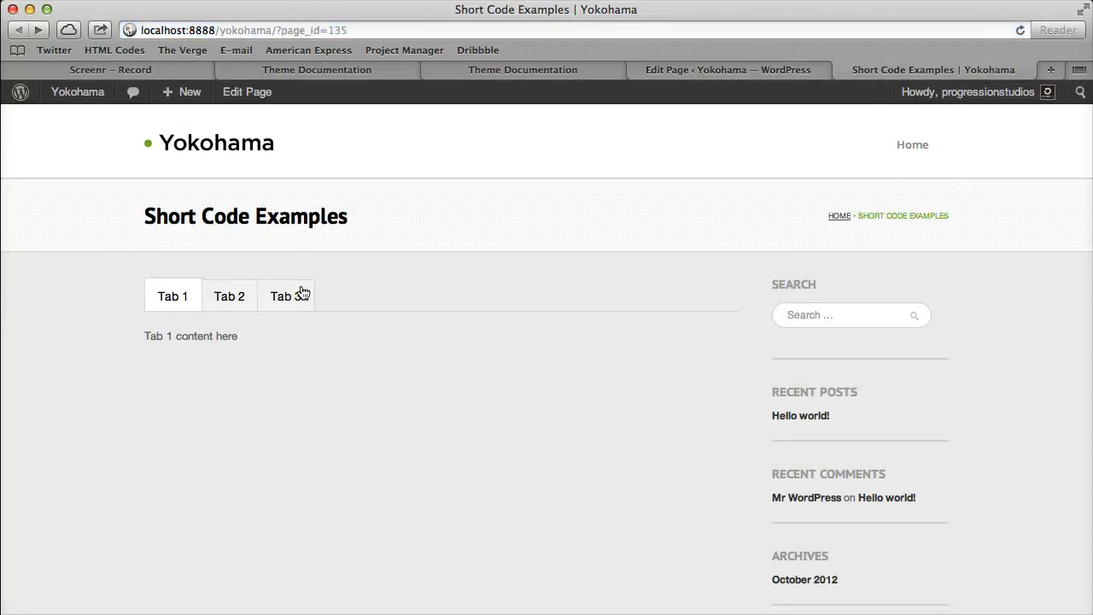
left_click(297, 297)
left_click(228, 299)
left_click(183, 298)
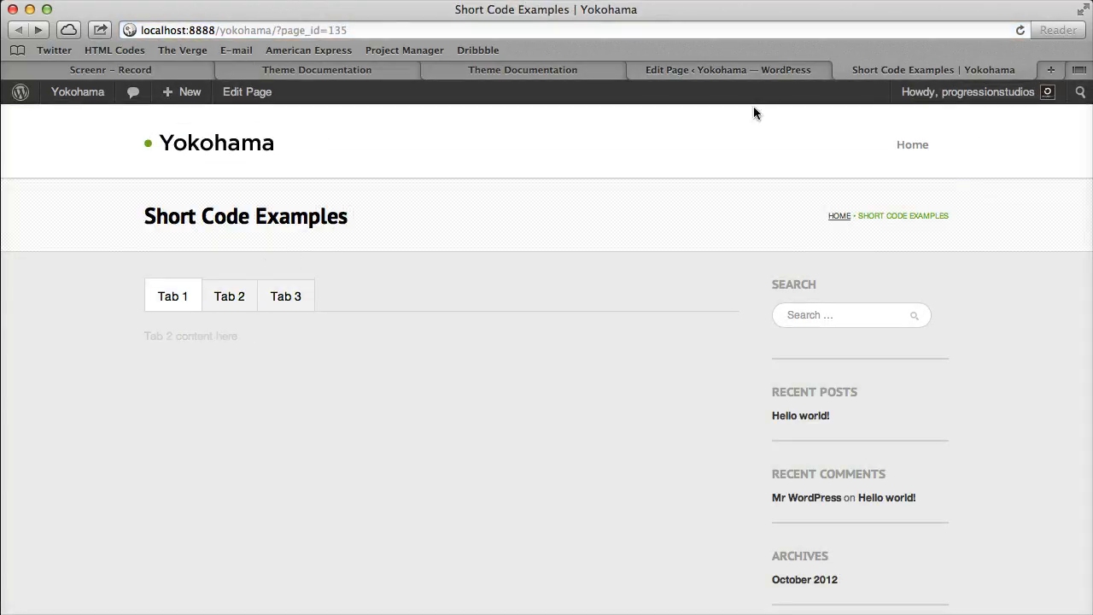
left_click(727, 69)
Insert a toggle shortcode in a new paragraph below the tab group.
left_click(592, 407)
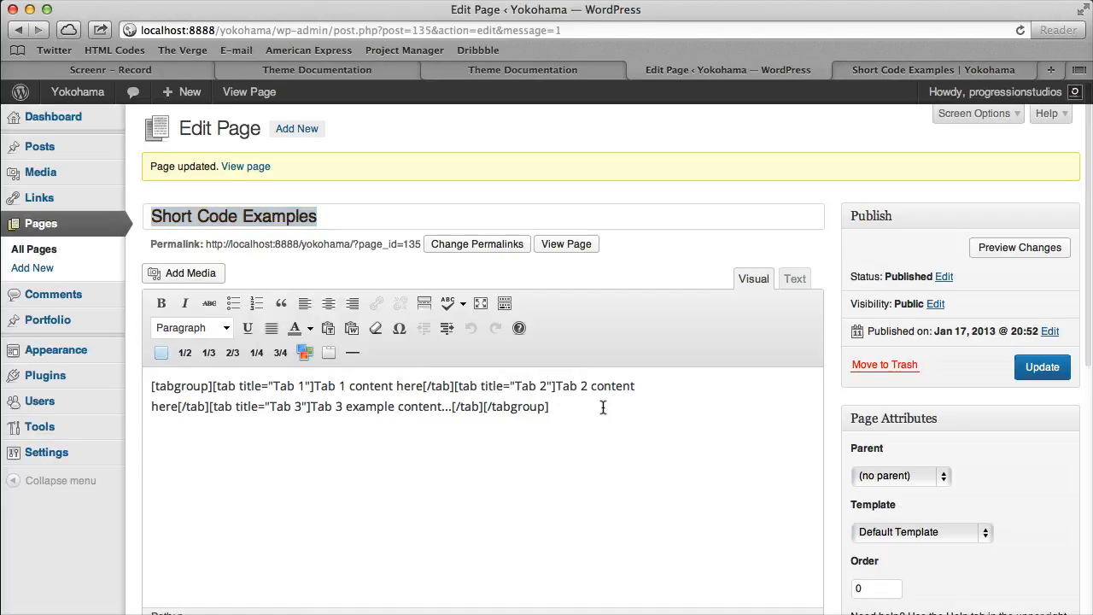
key("Return")
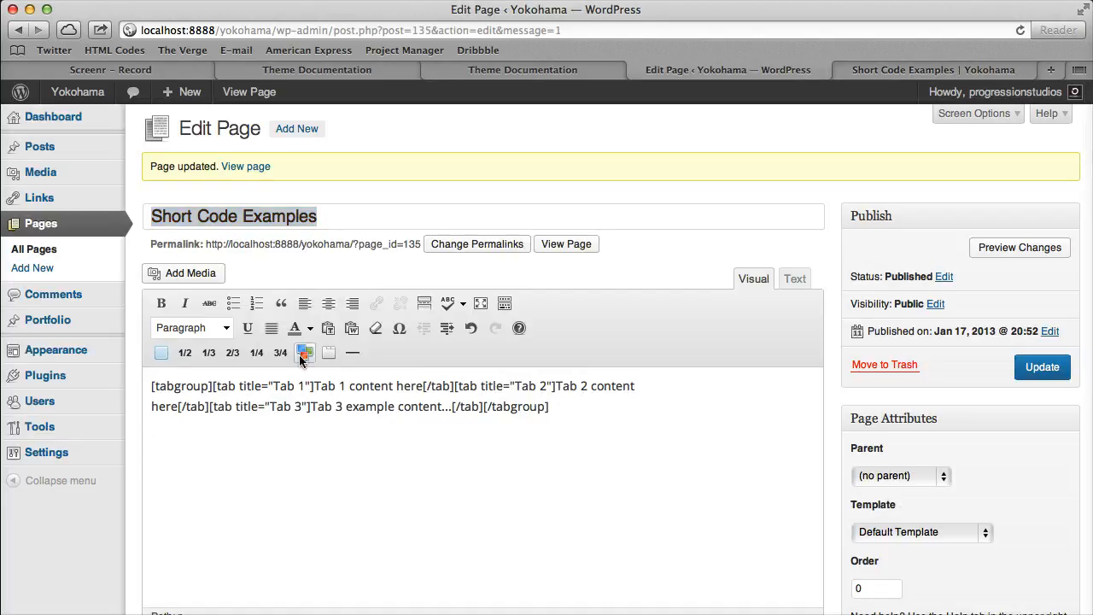
left_click(305, 352)
scroll(332, 385, "down", 3)
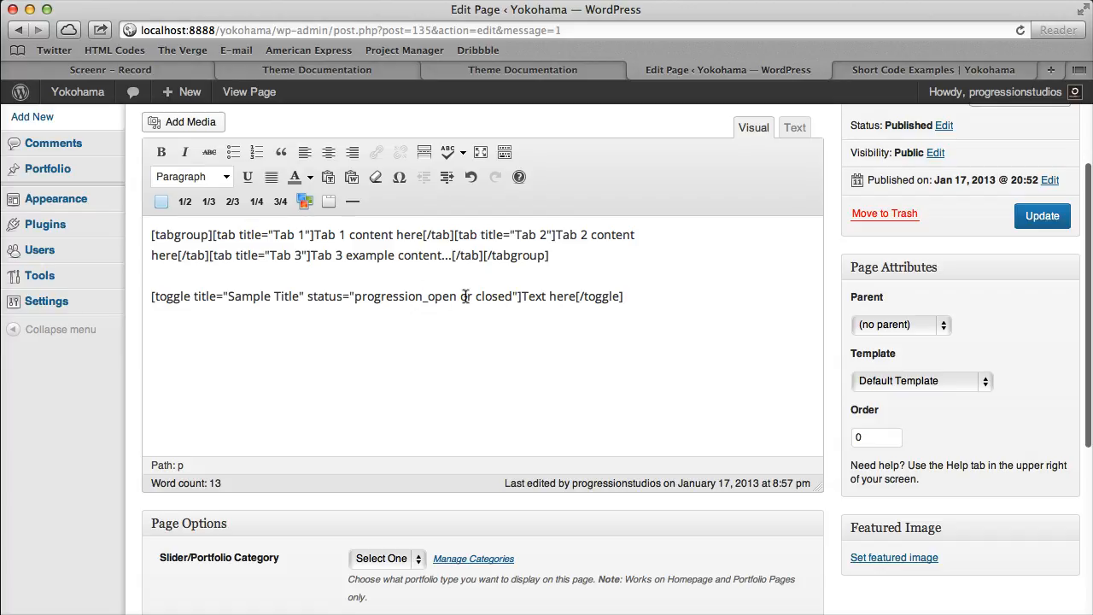
Set the toggle shortcode's status attribute to "progression_open" by removing the "or closed" alternative.
double_click(500, 297)
key("BackSpace")
key("BackSpace")
key("BackSpace")
key("BackSpace")
key("BackSpace")
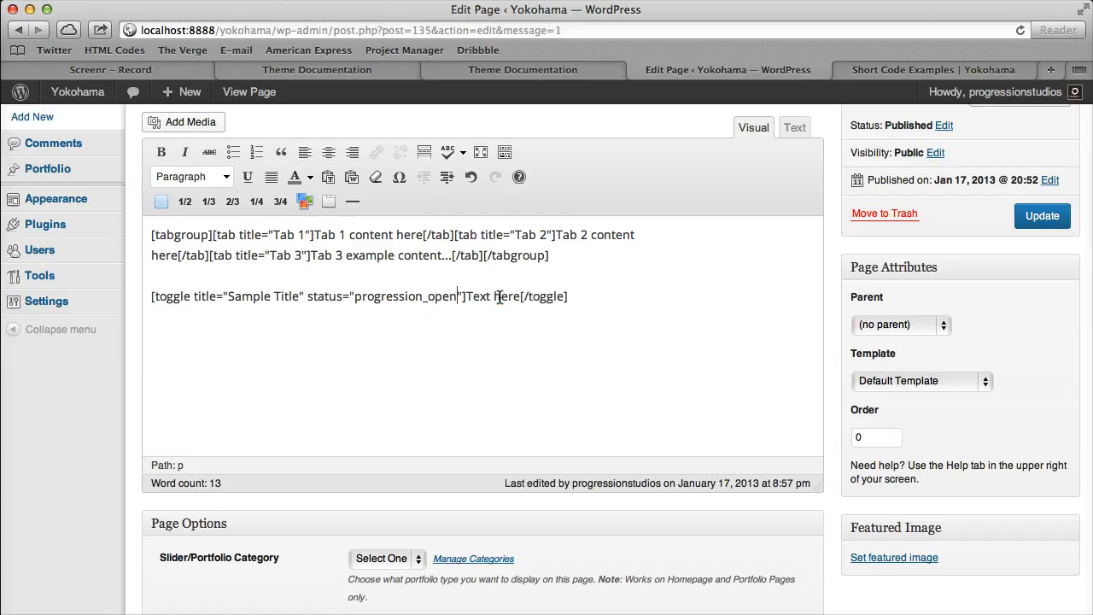
scroll(268, 305, "up", 1)
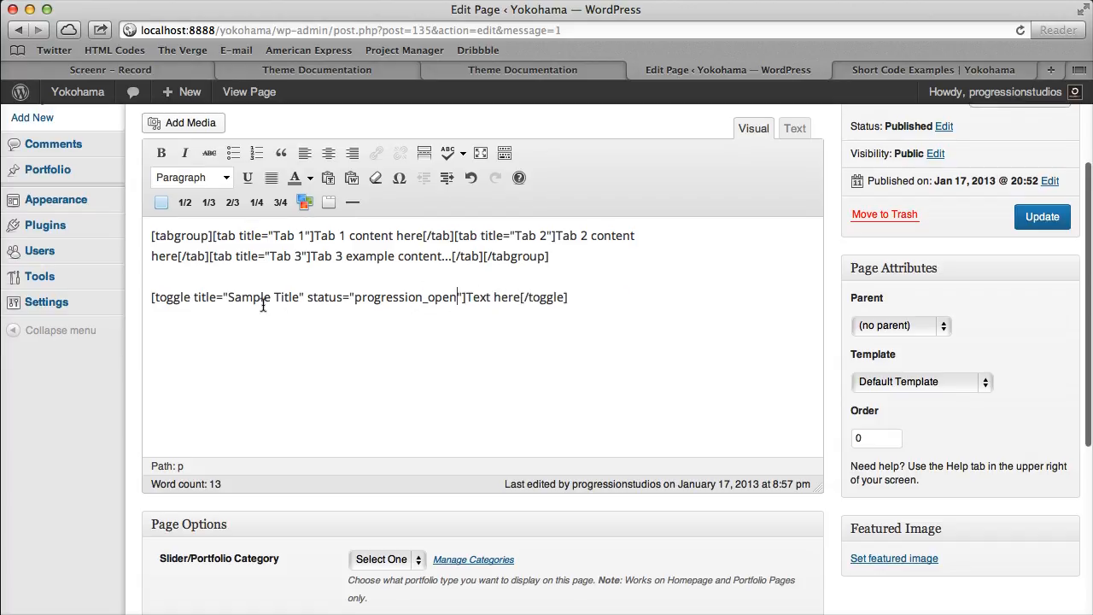